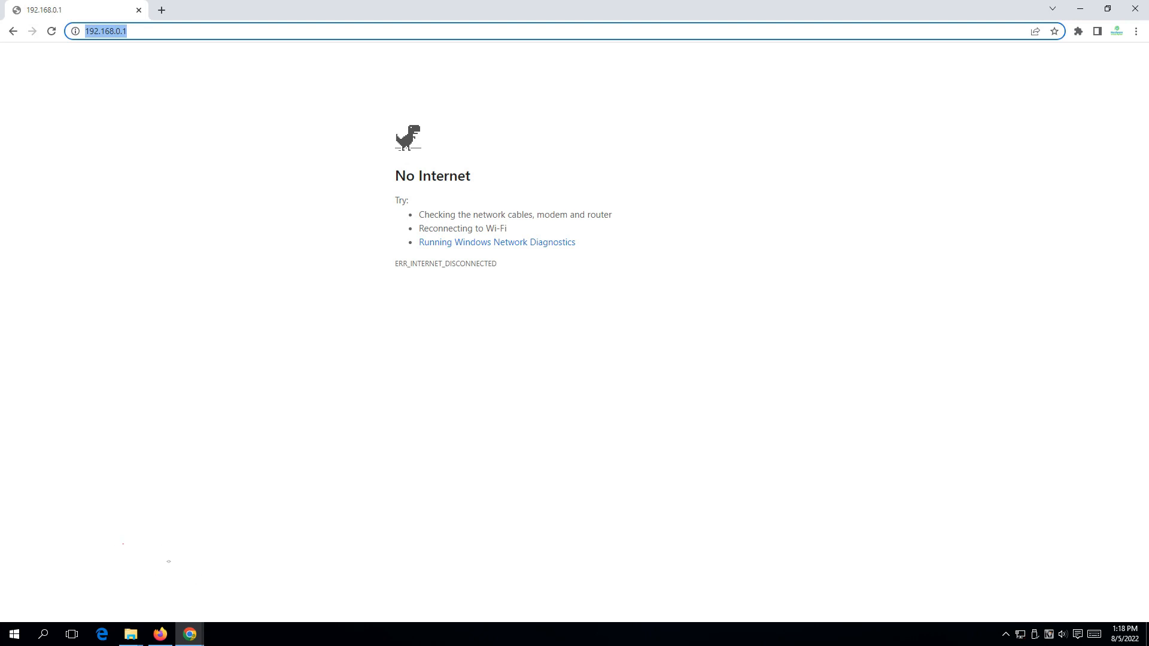
- Load the router page at 192.168.0.1 and look through its bandwidth, wireless, internet, parental control, advanced and status pages
{"action": "key", "text": "Return"}
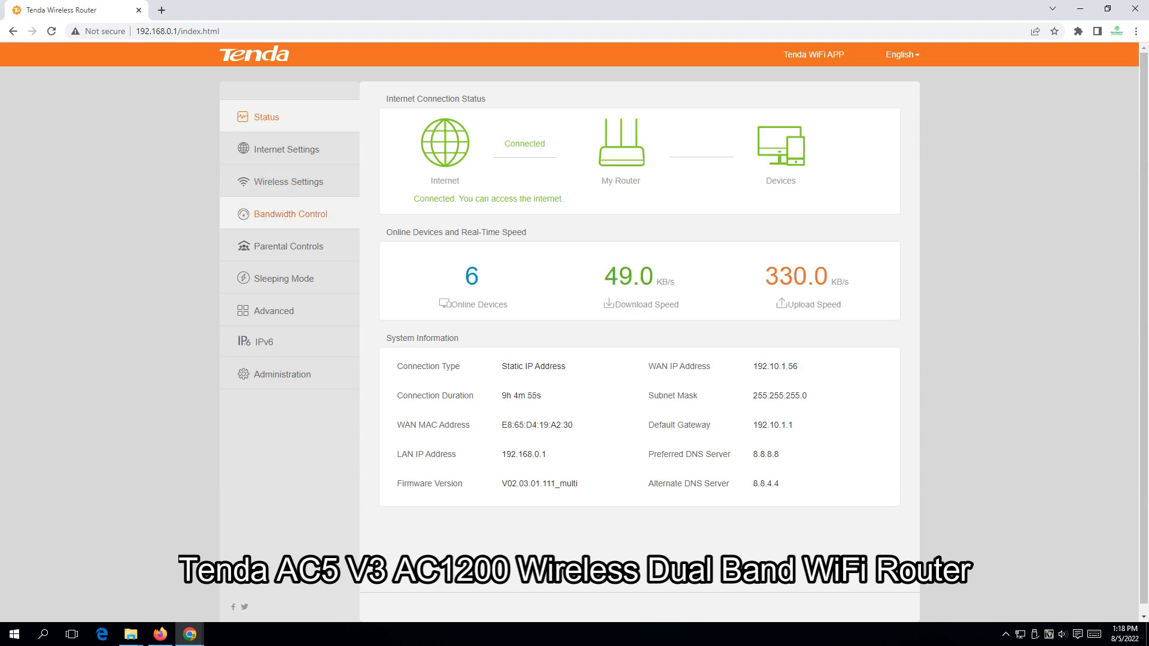
{"action": "left_click", "coordinate": [291, 214]}
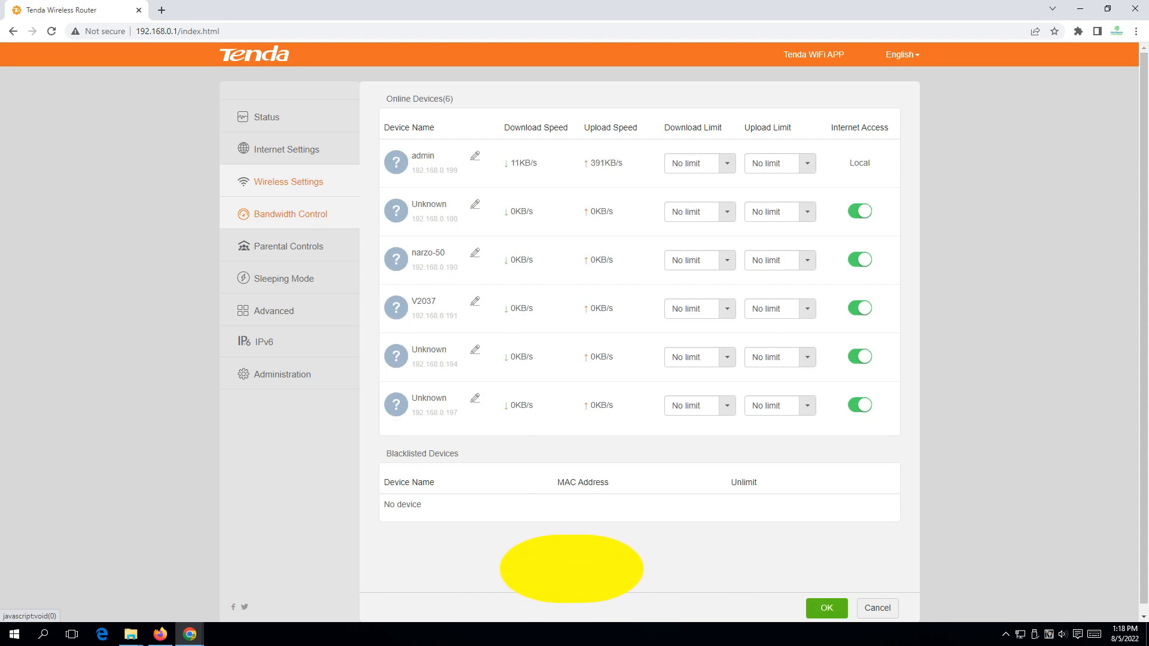
{"action": "left_click", "coordinate": [289, 182]}
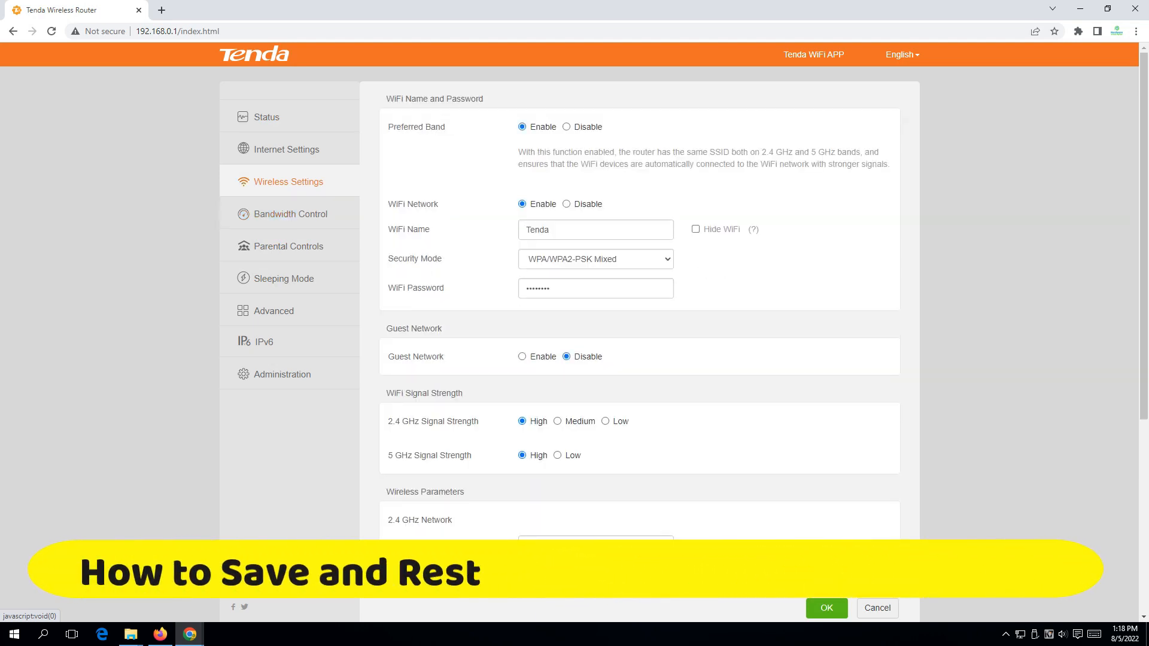
{"action": "left_click", "coordinate": [286, 149]}
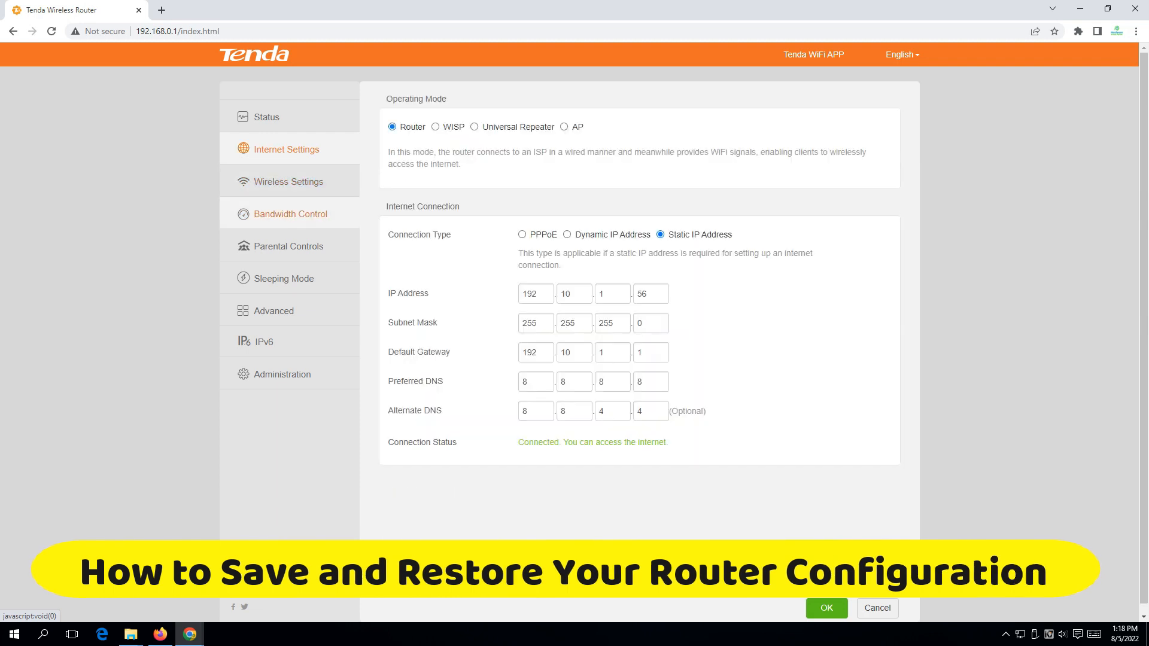
{"action": "left_click", "coordinate": [289, 246]}
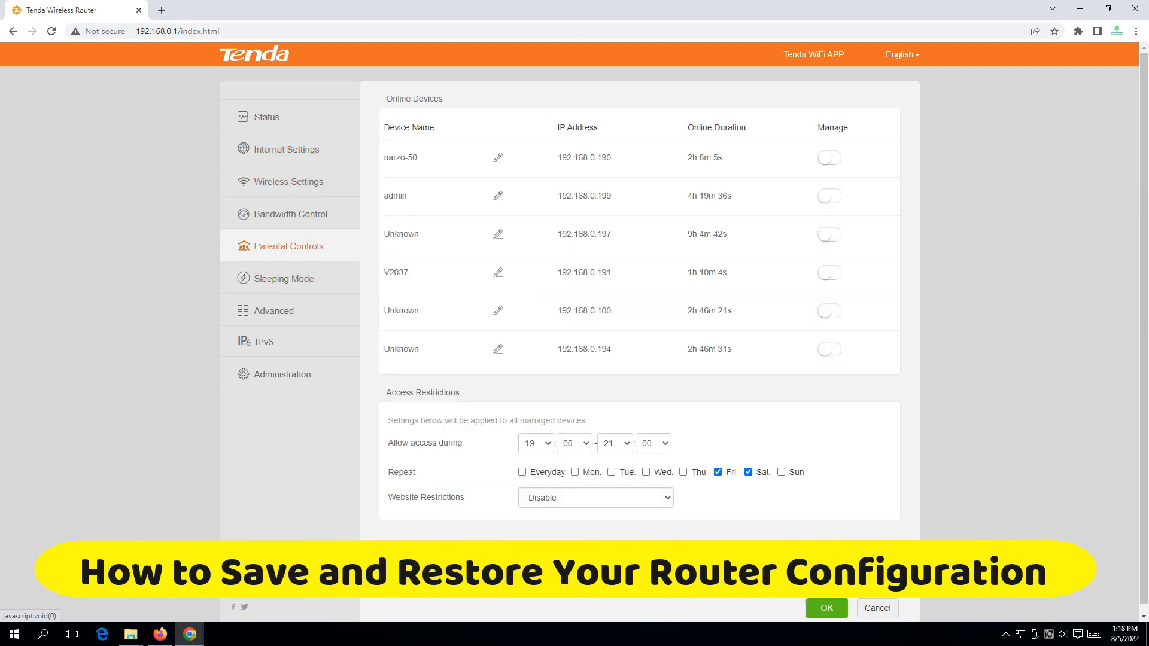
{"action": "left_click", "coordinate": [273, 311]}
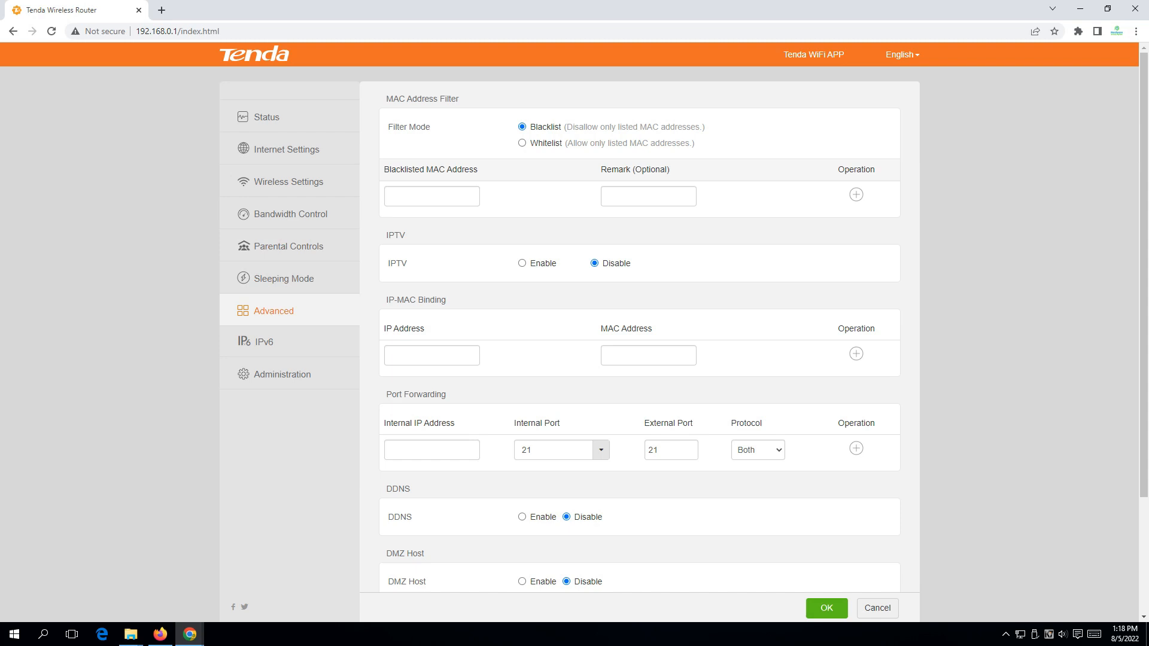
{"action": "scroll", "coordinate": [640, 327], "scroll_direction": "down", "scroll_amount": 3}
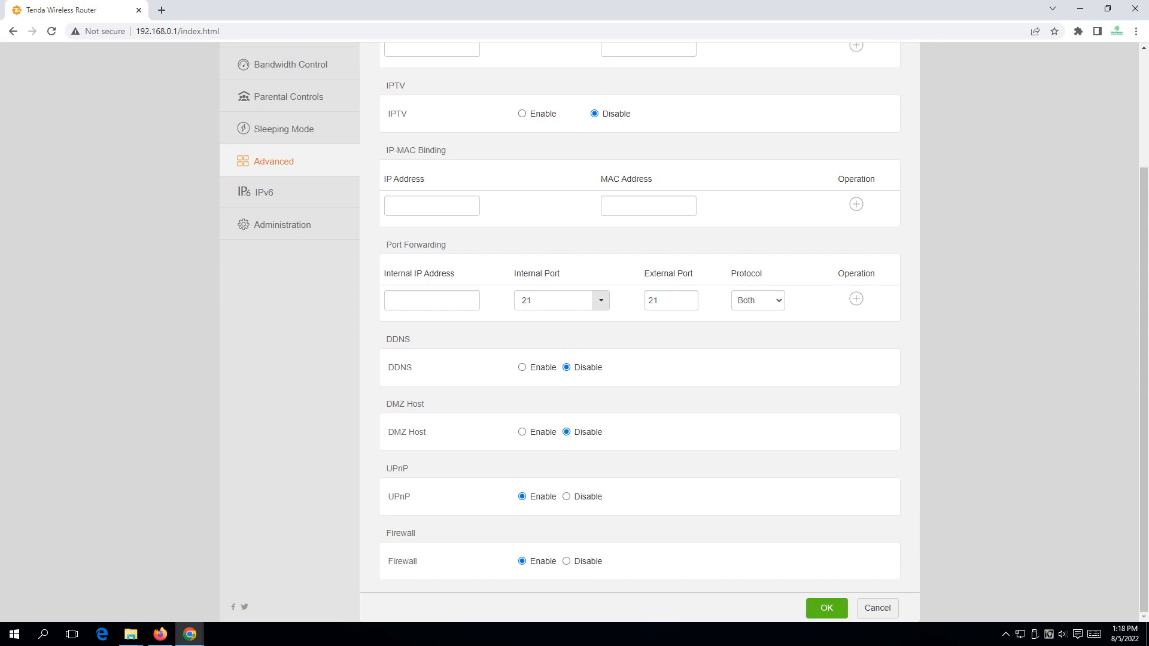
{"action": "scroll", "coordinate": [640, 327], "scroll_direction": "up", "scroll_amount": 3}
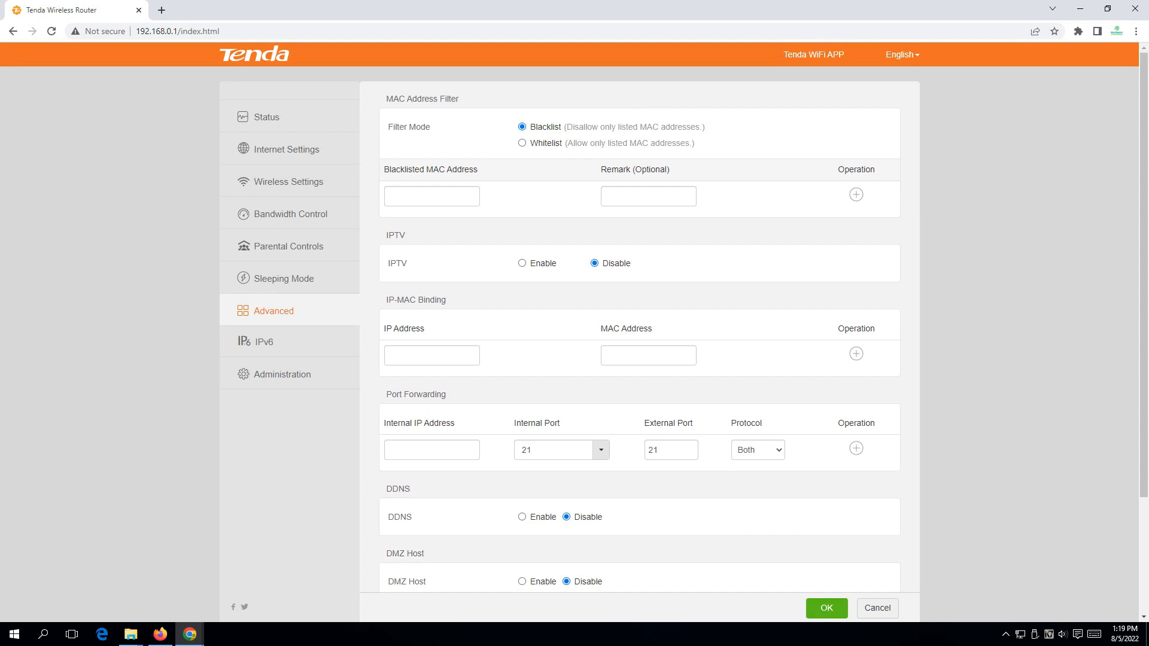
{"action": "left_click", "coordinate": [288, 182]}
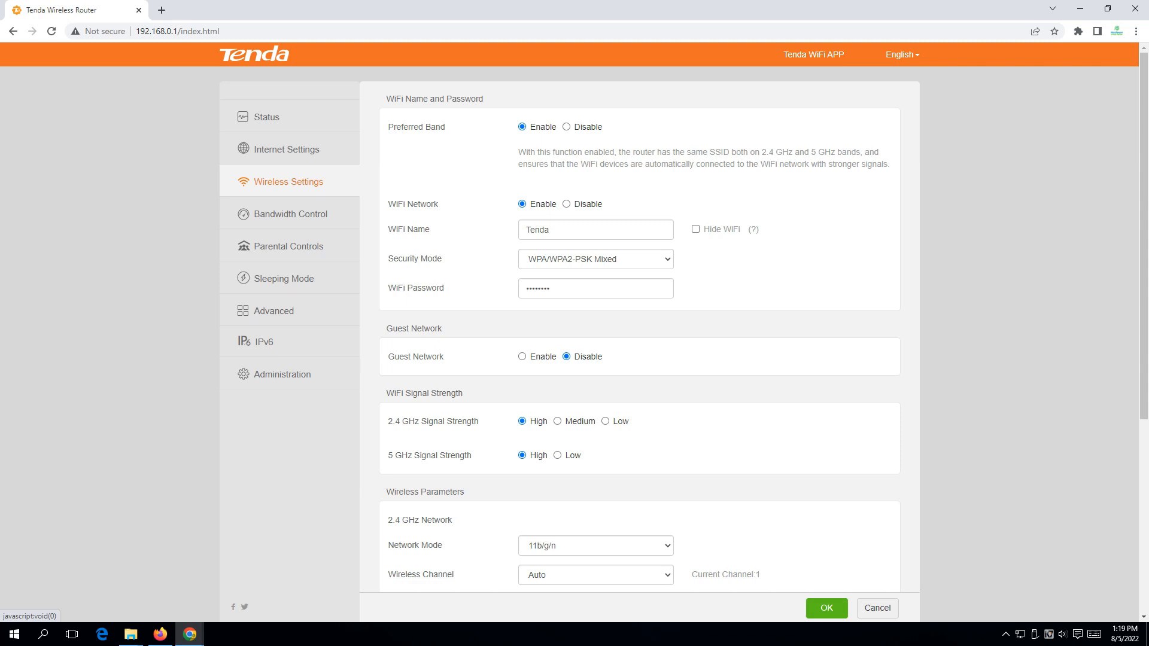
{"action": "left_click", "coordinate": [266, 116]}
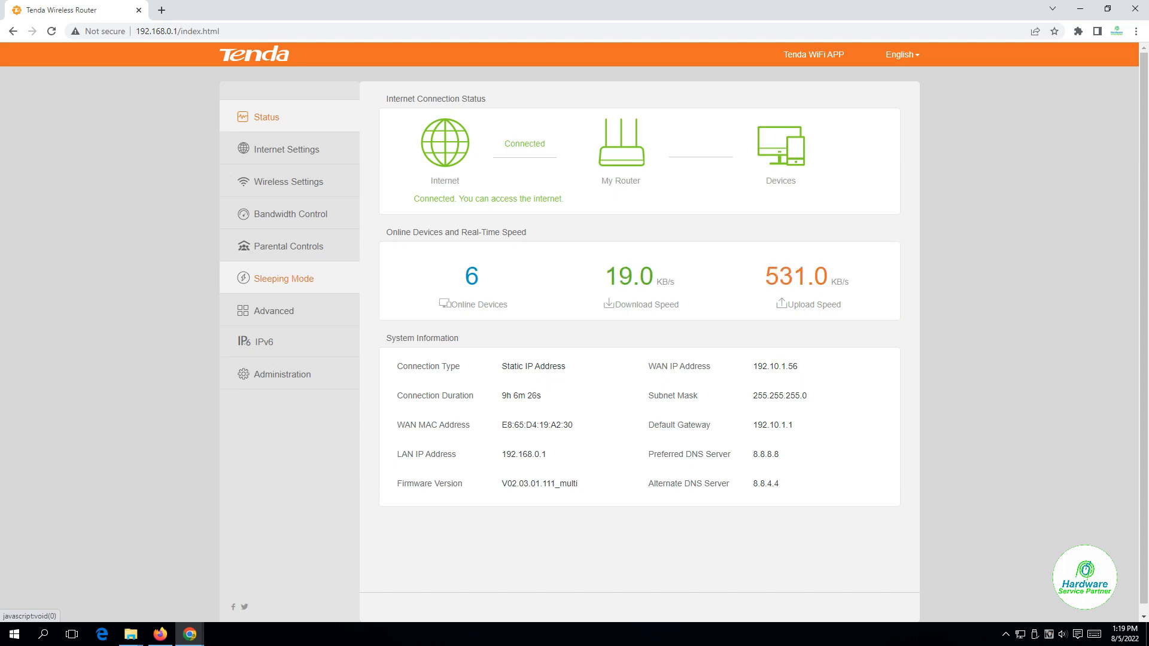
- Reboot the router from the device management section of the administration settings and confirm the reboot
{"action": "left_click", "coordinate": [273, 311]}
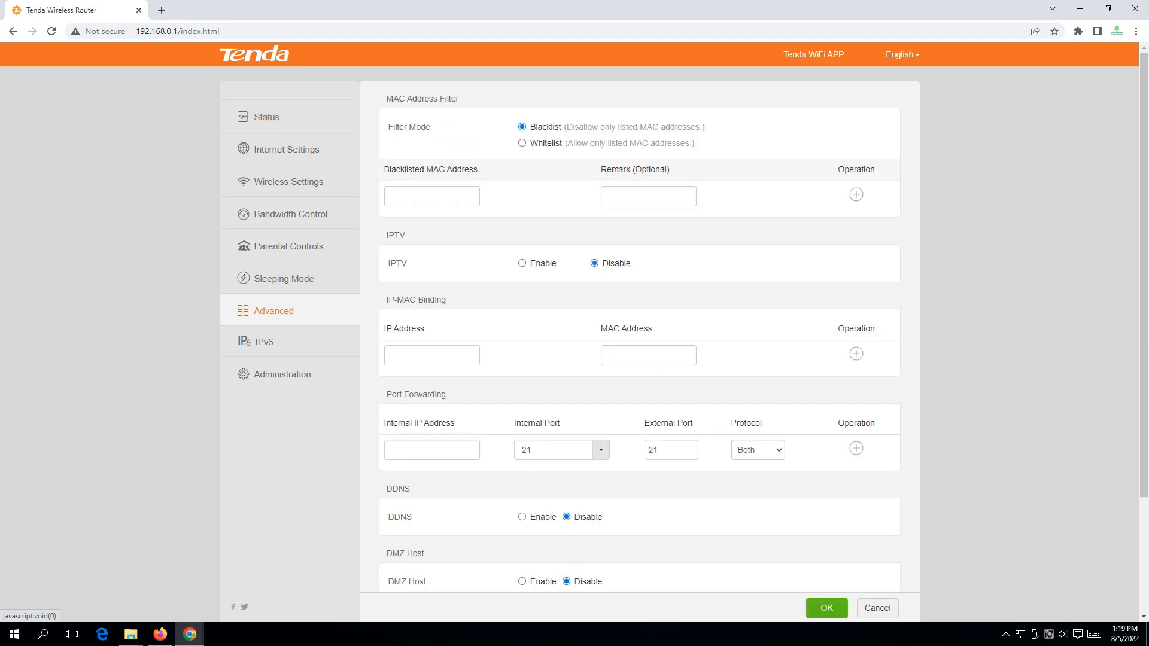
{"action": "scroll", "coordinate": [274, 310], "scroll_direction": "down", "scroll_amount": 3}
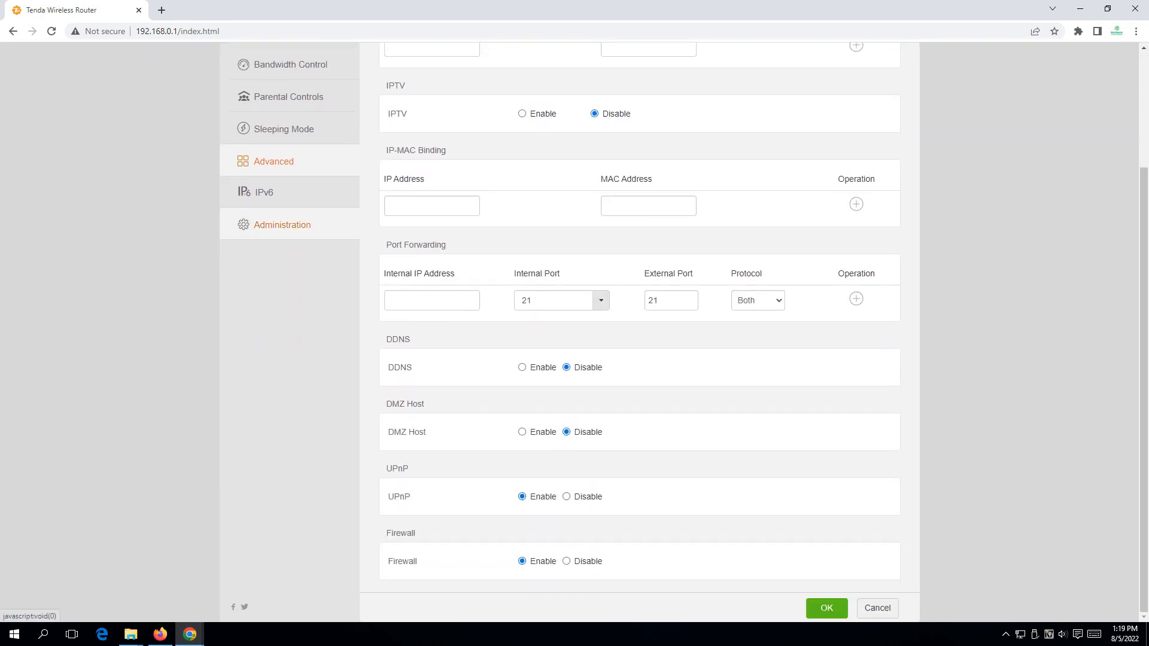
{"action": "left_click", "coordinate": [282, 224]}
{"action": "scroll", "coordinate": [639, 324], "scroll_direction": "down", "scroll_amount": 5}
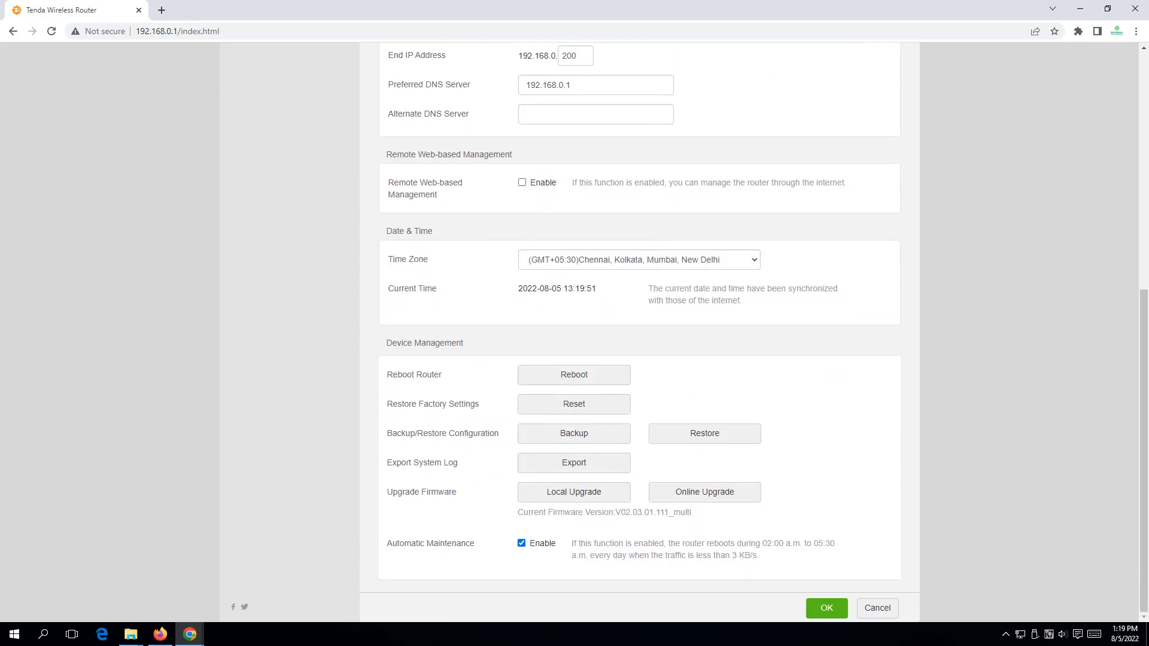
{"action": "left_click_drag", "start_coordinate": [386, 343], "coordinate": [481, 405]}
{"action": "left_click", "coordinate": [482, 405]}
{"action": "left_click", "coordinate": [574, 375]}
{"action": "key", "text": "Return"}
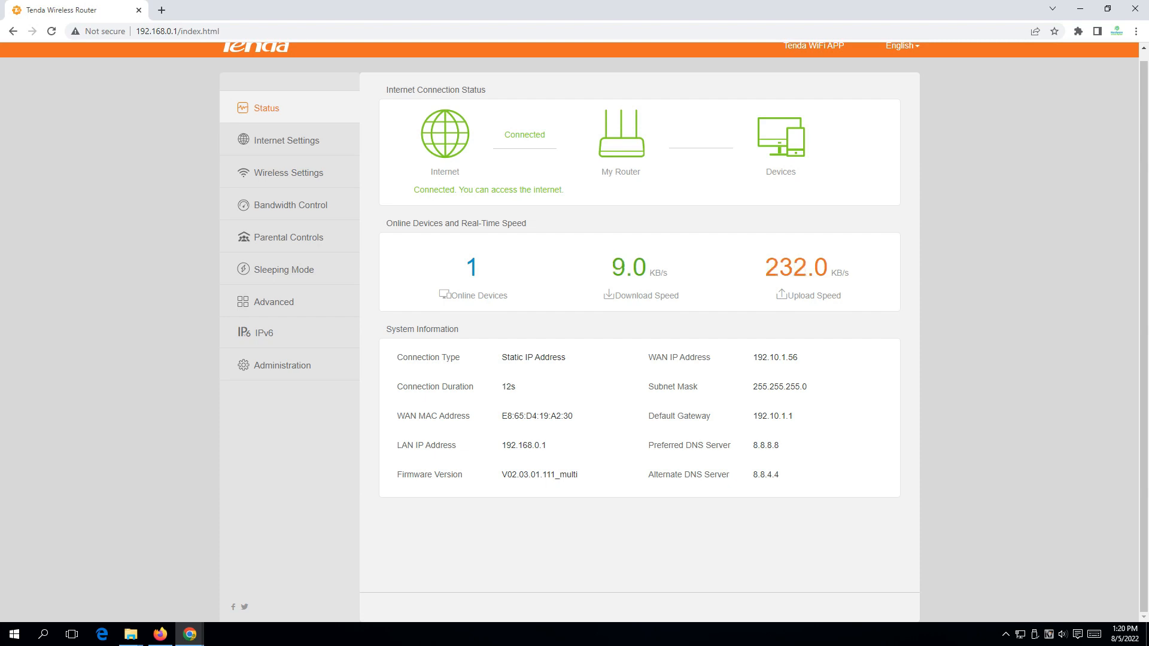
- Examine the router's administration settings down to device management, its connection status and its internet settings
{"action": "left_click", "coordinate": [282, 365]}
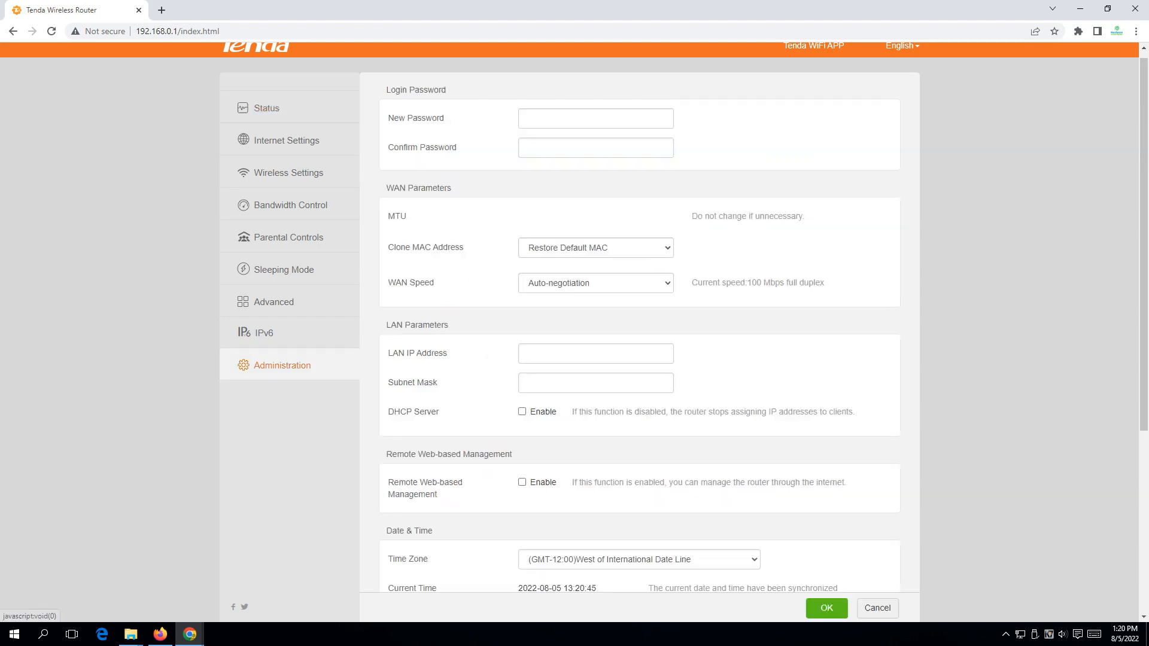
{"action": "scroll", "coordinate": [575, 323], "scroll_direction": "down", "scroll_amount": 3}
{"action": "scroll", "coordinate": [639, 323], "scroll_direction": "down", "scroll_amount": 3}
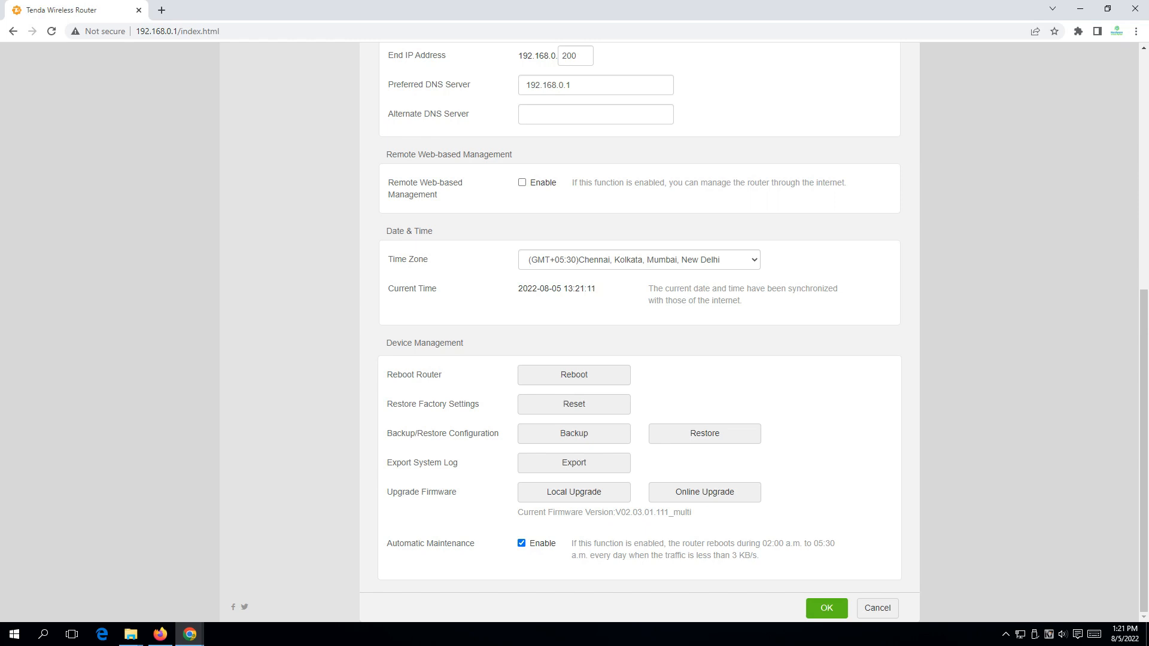
{"action": "scroll", "coordinate": [639, 323], "scroll_direction": "up", "scroll_amount": 7}
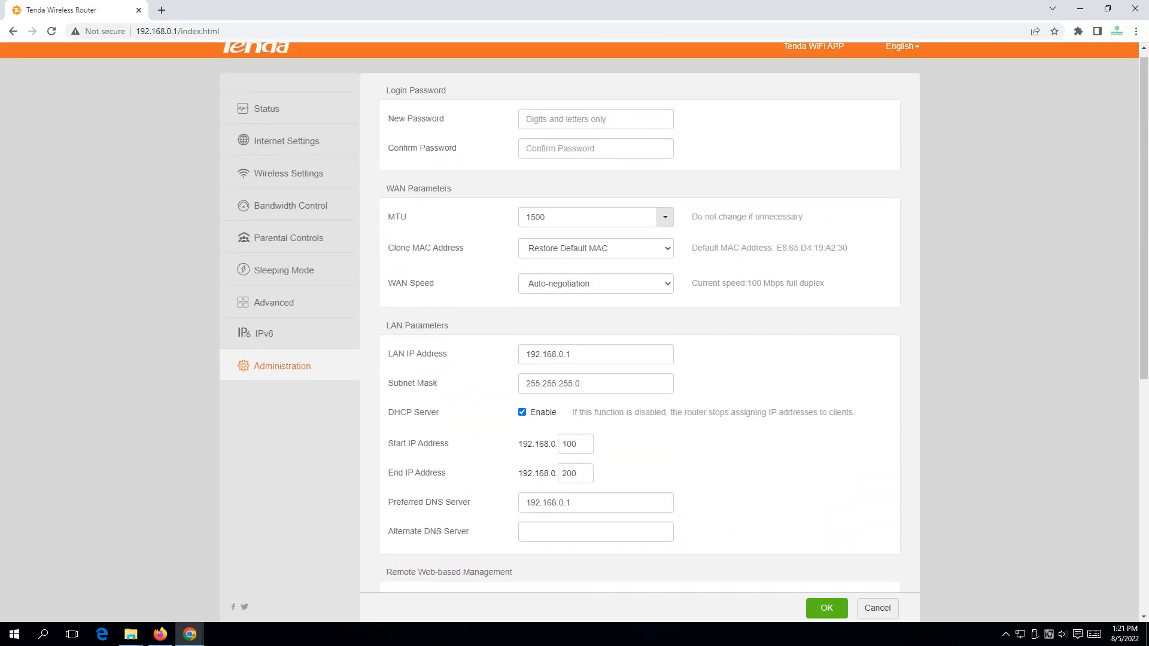
{"action": "left_click", "coordinate": [267, 118]}
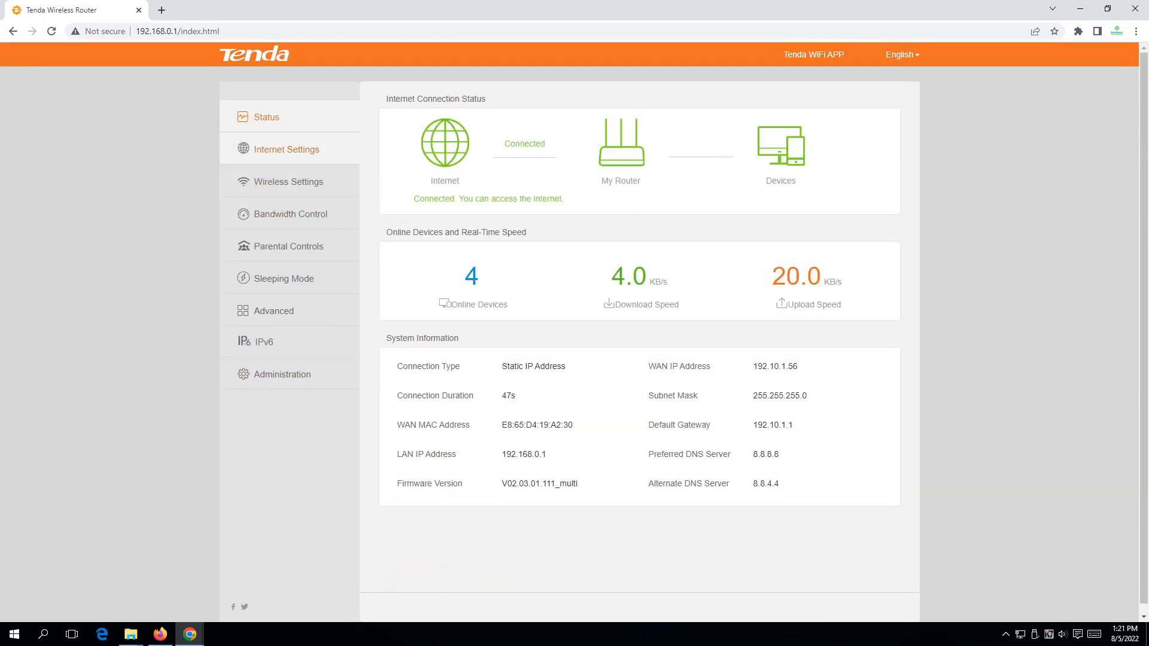
{"action": "left_click", "coordinate": [286, 149]}
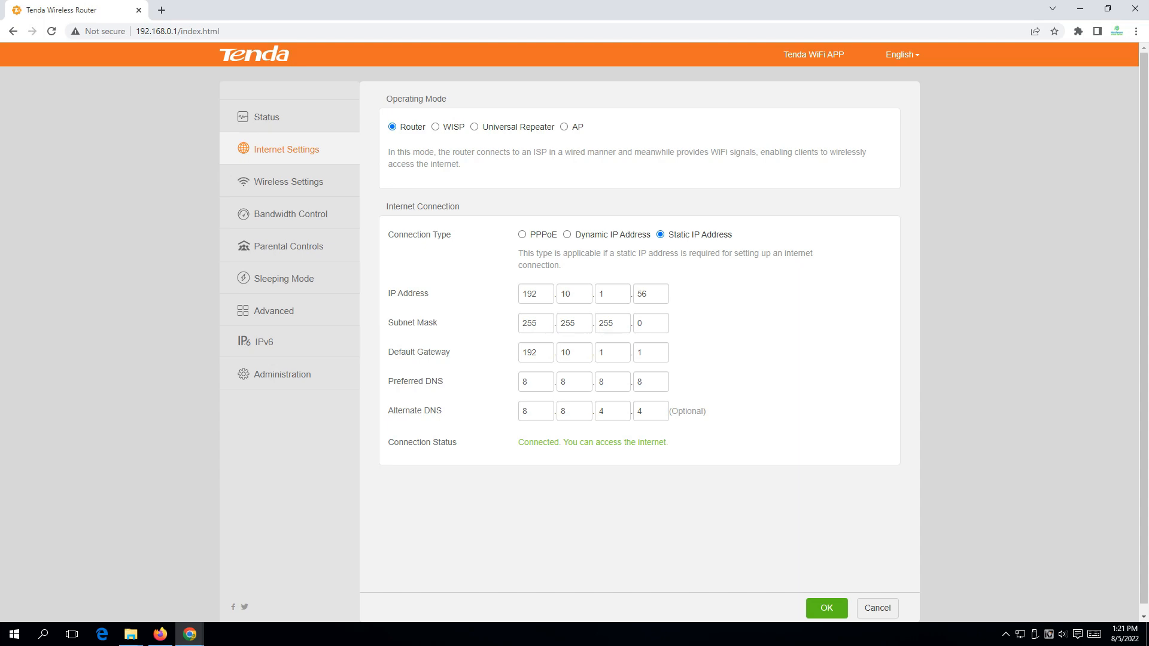
- Back up the router configuration from the administration settings to the Desktop as the CFG file RouterCfm
{"action": "left_click", "coordinate": [281, 374]}
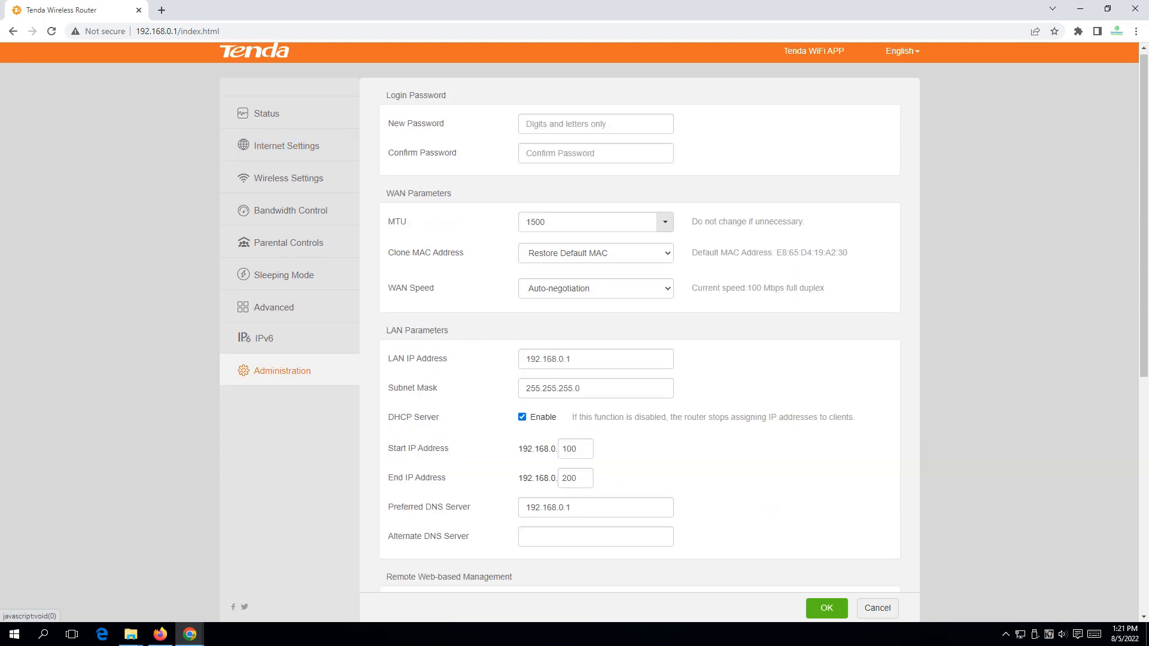
{"action": "scroll", "coordinate": [574, 323], "scroll_direction": "down", "scroll_amount": 4}
{"action": "scroll", "coordinate": [574, 323], "scroll_direction": "down", "scroll_amount": 3}
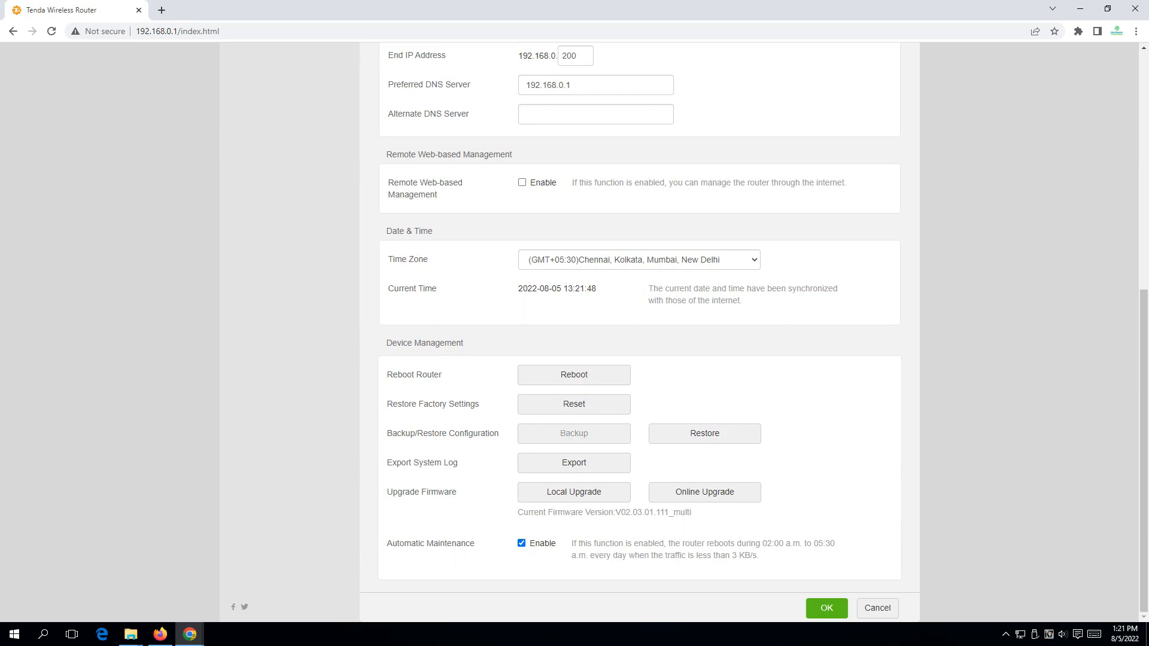
{"action": "left_click", "coordinate": [574, 433]}
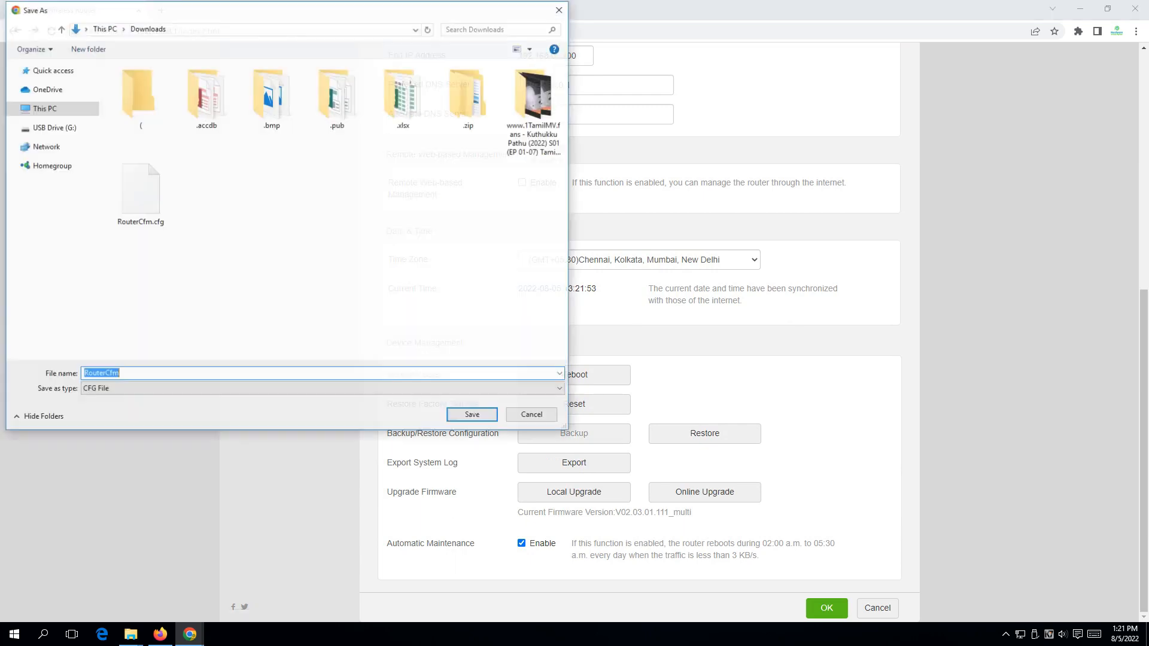
{"action": "left_click", "coordinate": [49, 122]}
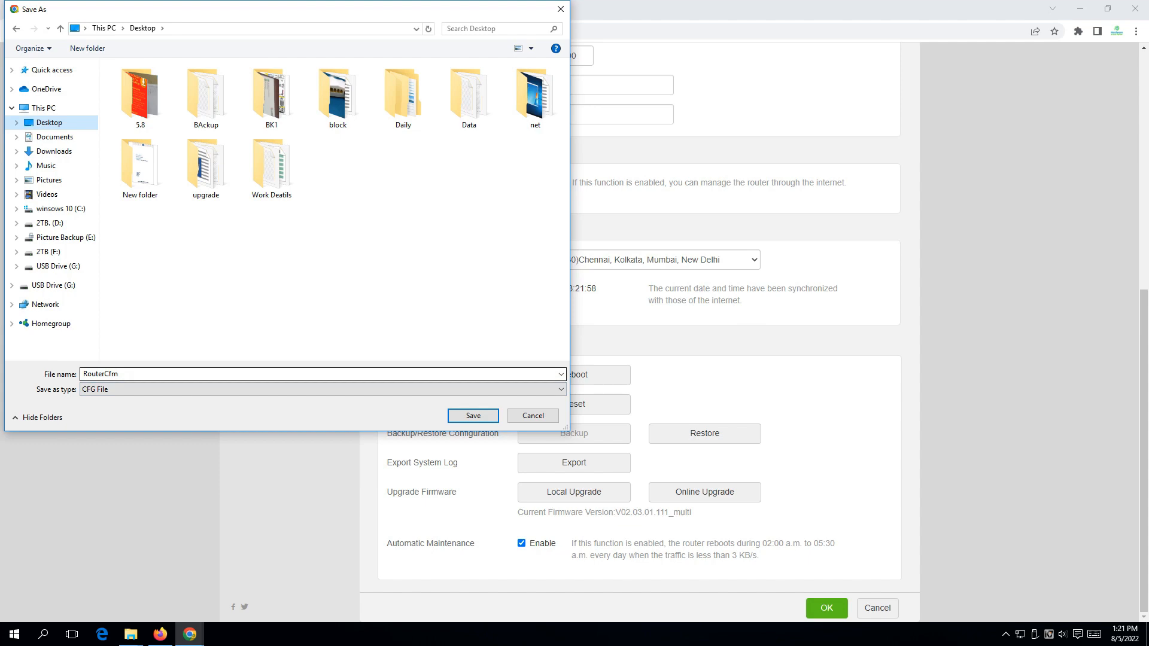
{"action": "key", "text": "Return"}
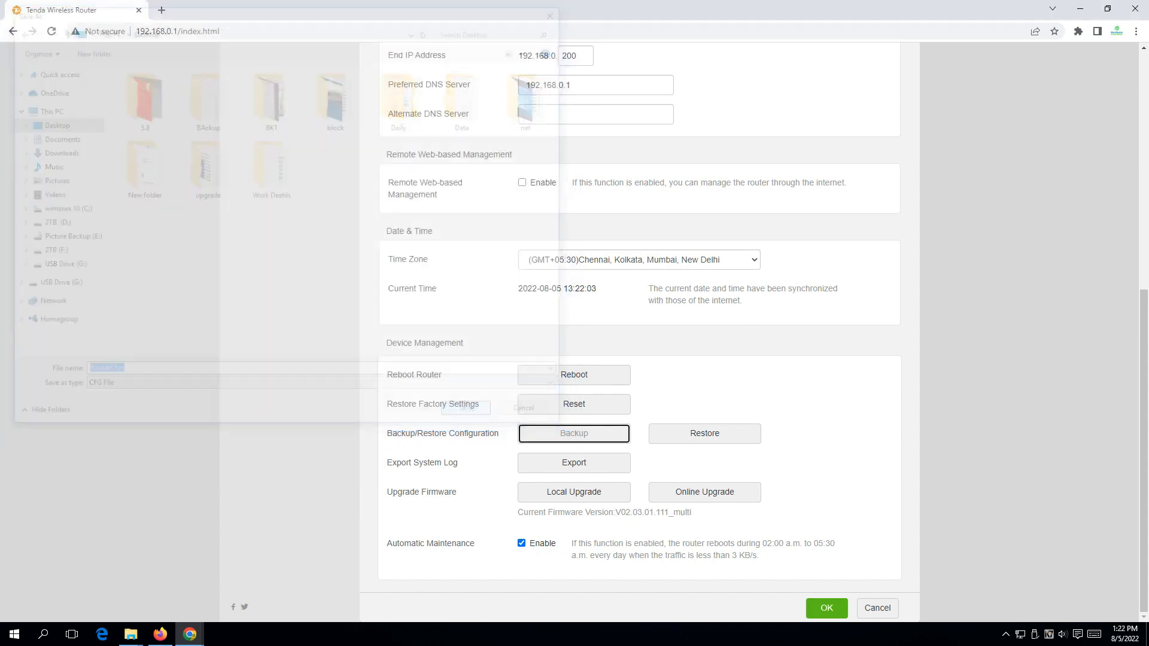
- Shrink the browser window to reveal the desktop, examine the properties of RouterCfm.cfg there, and maximize the browser again
{"action": "left_click_drag", "start_coordinate": [581, 9], "coordinate": [754, 114]}
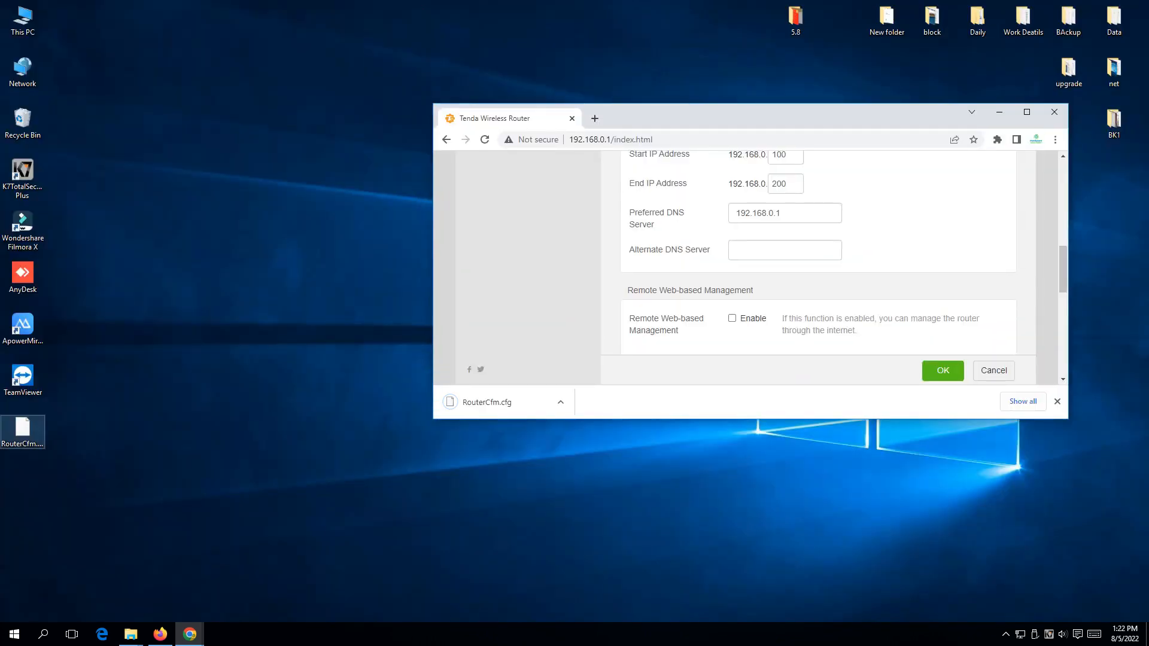
{"action": "left_click_drag", "start_coordinate": [22, 428], "coordinate": [341, 277]}
{"action": "right_click", "coordinate": [335, 290]}
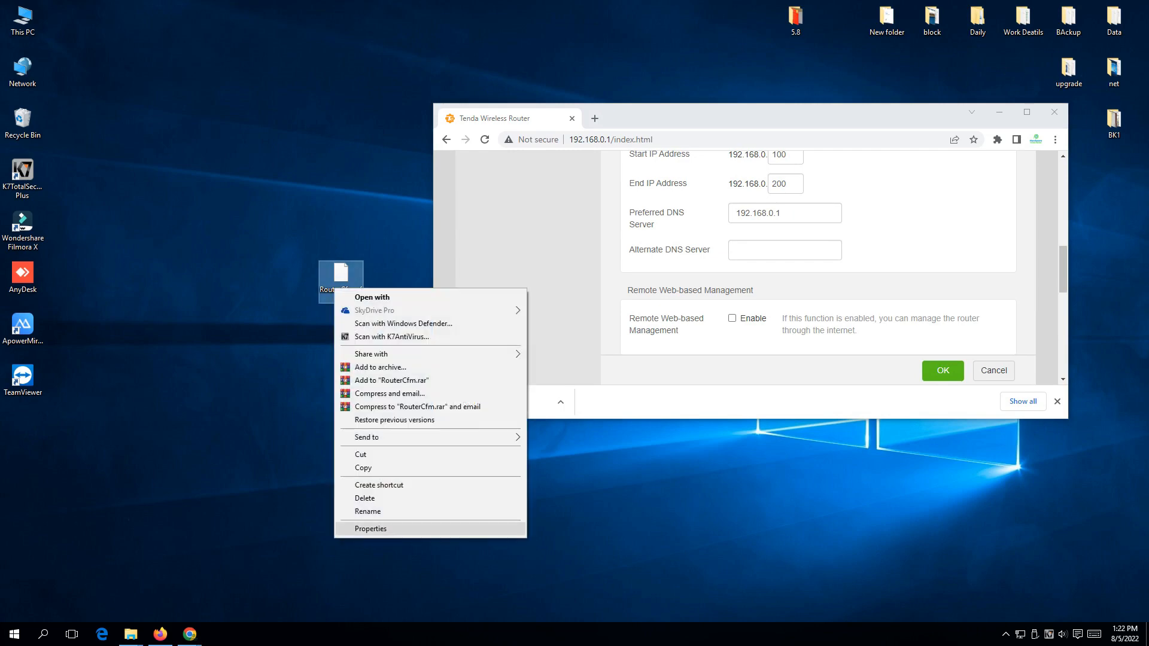
{"action": "left_click", "coordinate": [370, 528]}
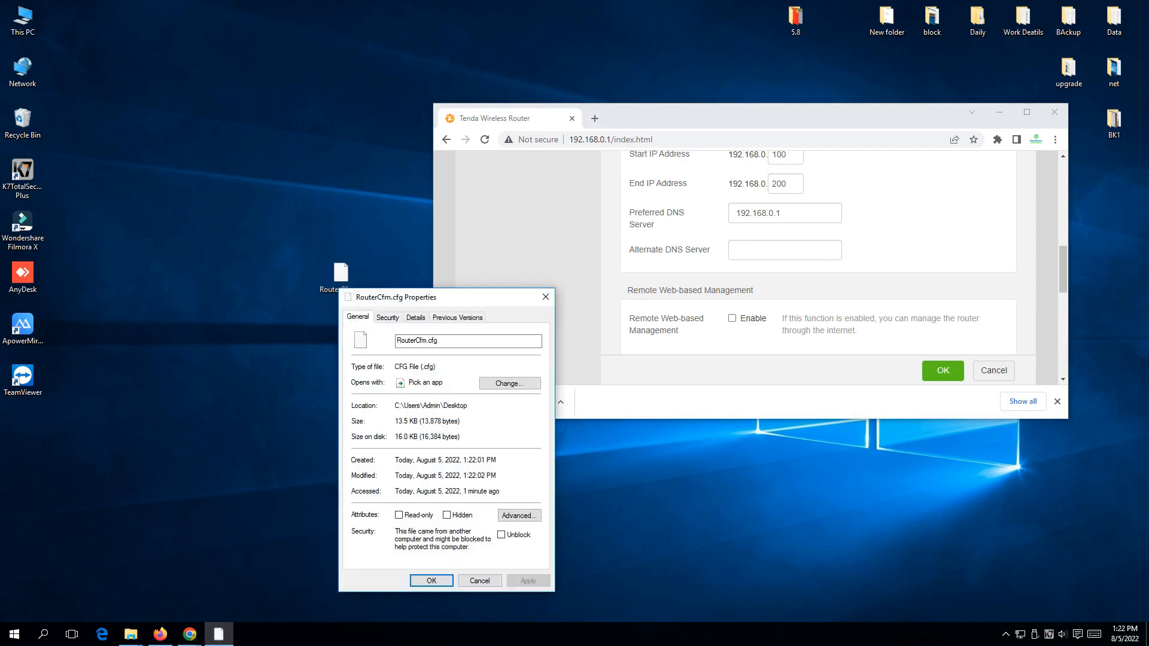
{"action": "left_click", "coordinate": [479, 581]}
{"action": "left_click", "coordinate": [1028, 112]}
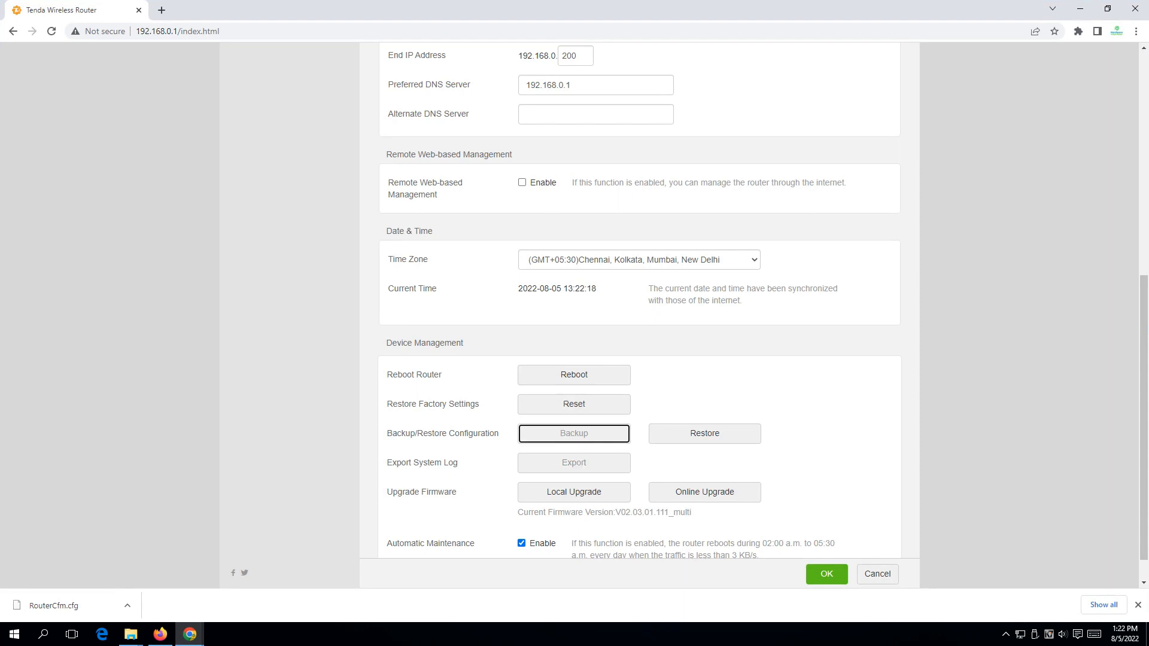
- Export the router's system log to the Desktop as the text document RouterSystem
{"action": "left_click", "coordinate": [574, 464]}
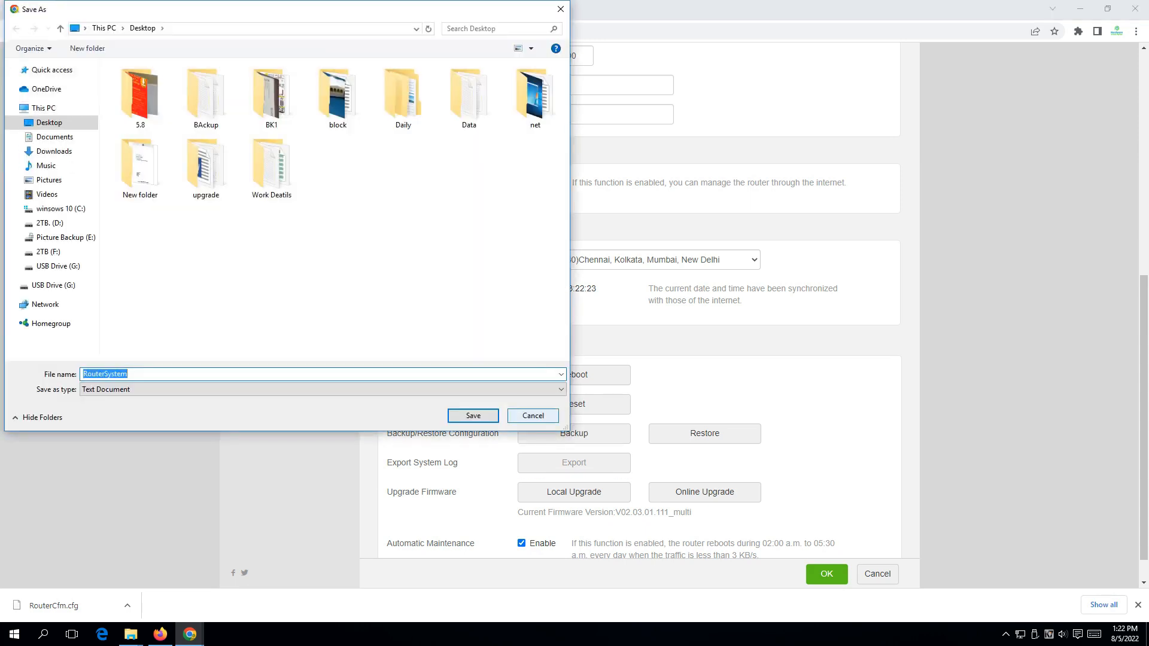
{"action": "left_click", "coordinate": [533, 415]}
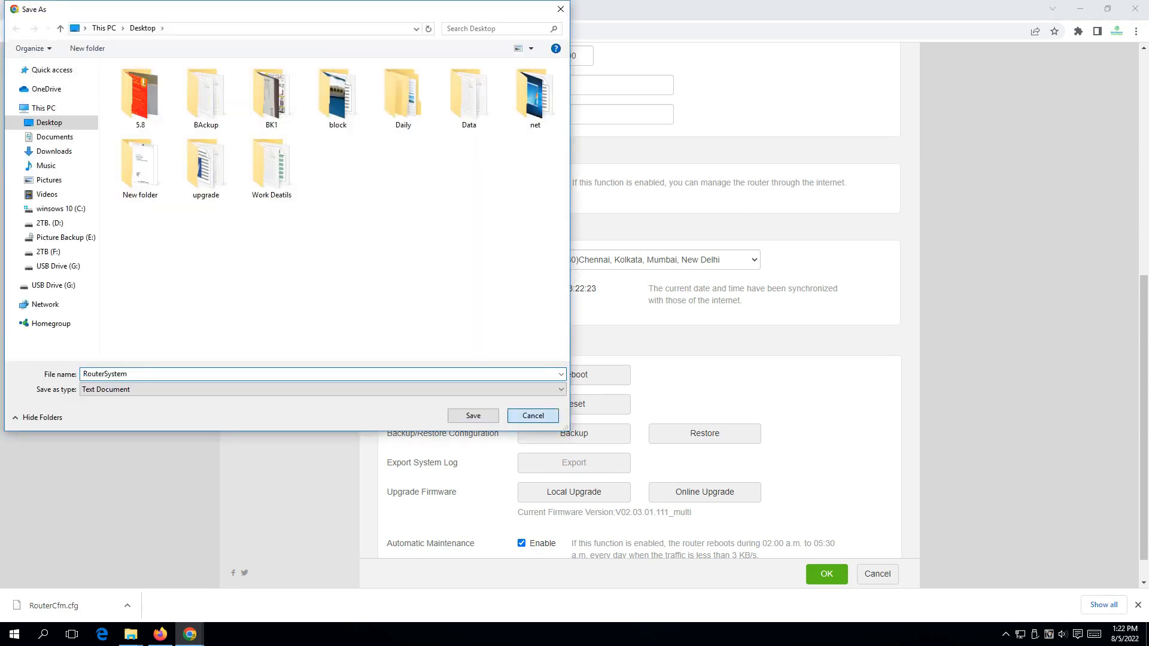
{"action": "left_click", "coordinate": [574, 462]}
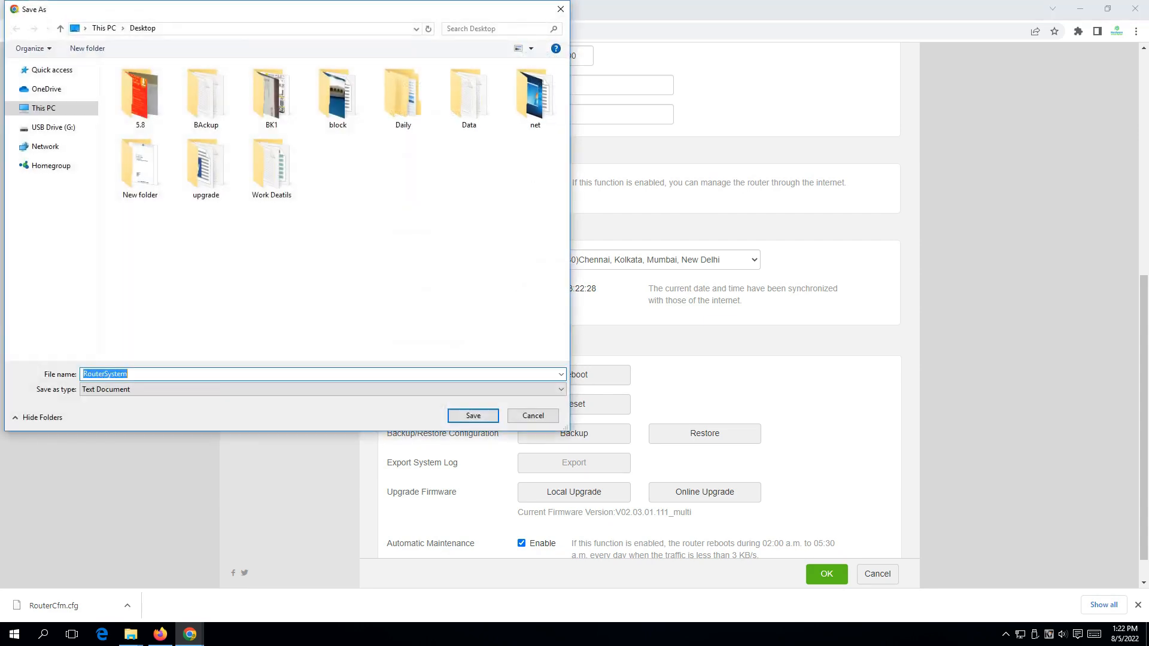
{"action": "left_click", "coordinate": [473, 415]}
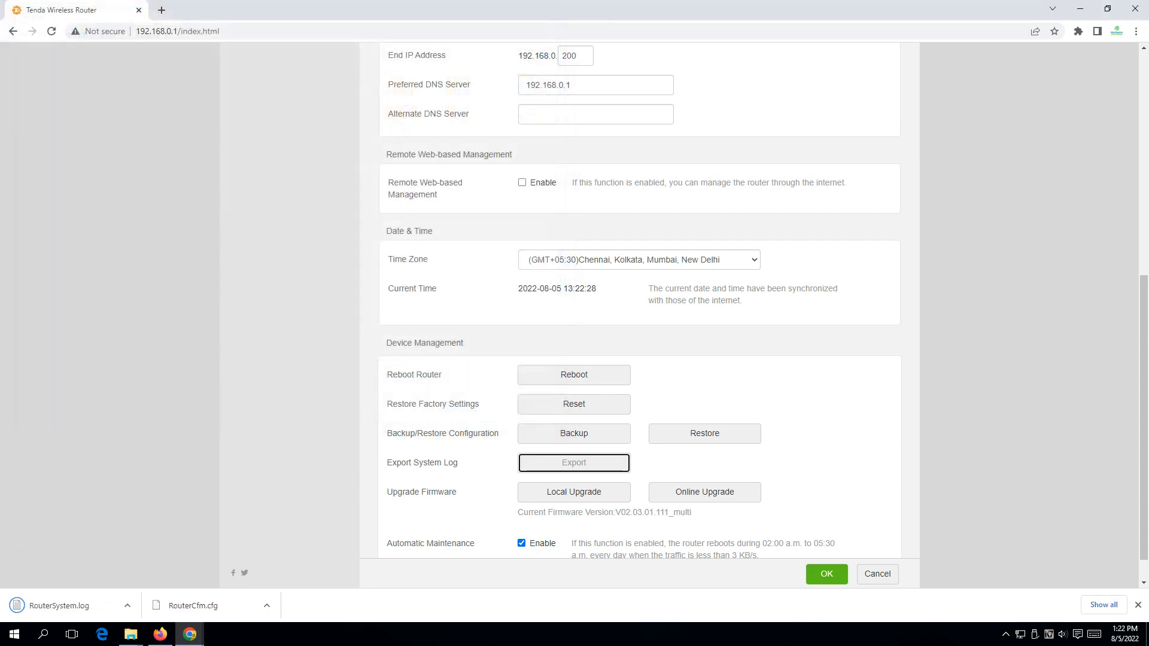
- Open the downloaded RouterSystem.log, read through its log entries, and close the file
{"action": "left_click", "coordinate": [59, 605]}
{"action": "scroll", "coordinate": [524, 359], "scroll_direction": "up", "scroll_amount": 1}
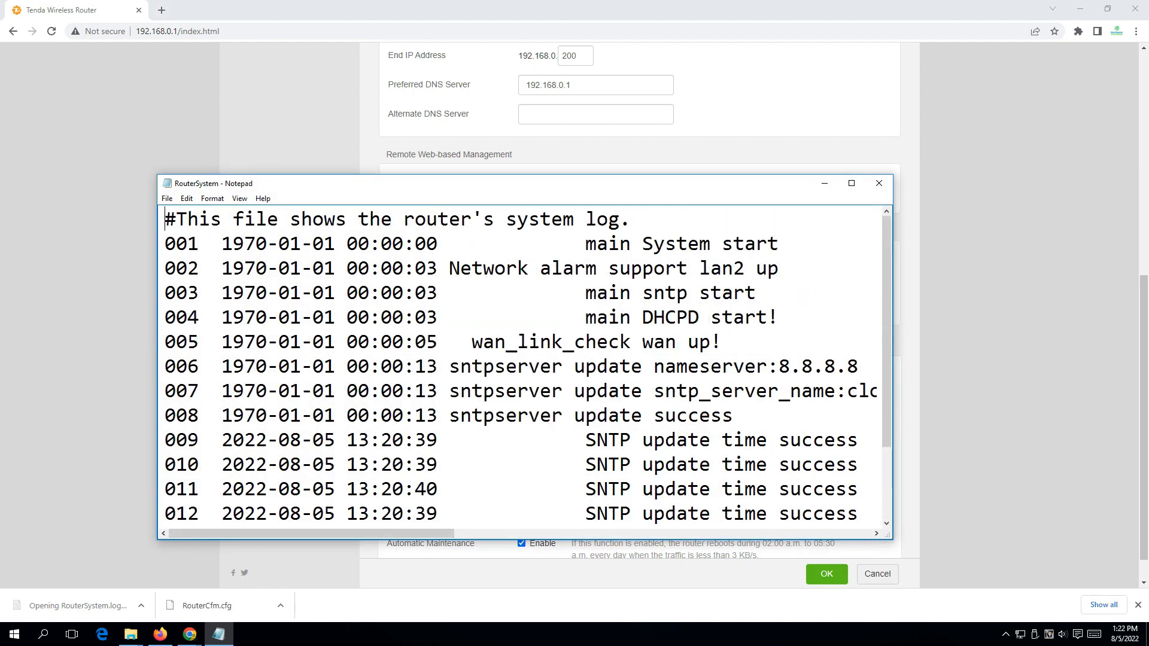
{"action": "scroll", "coordinate": [525, 359], "scroll_direction": "down", "scroll_amount": 1}
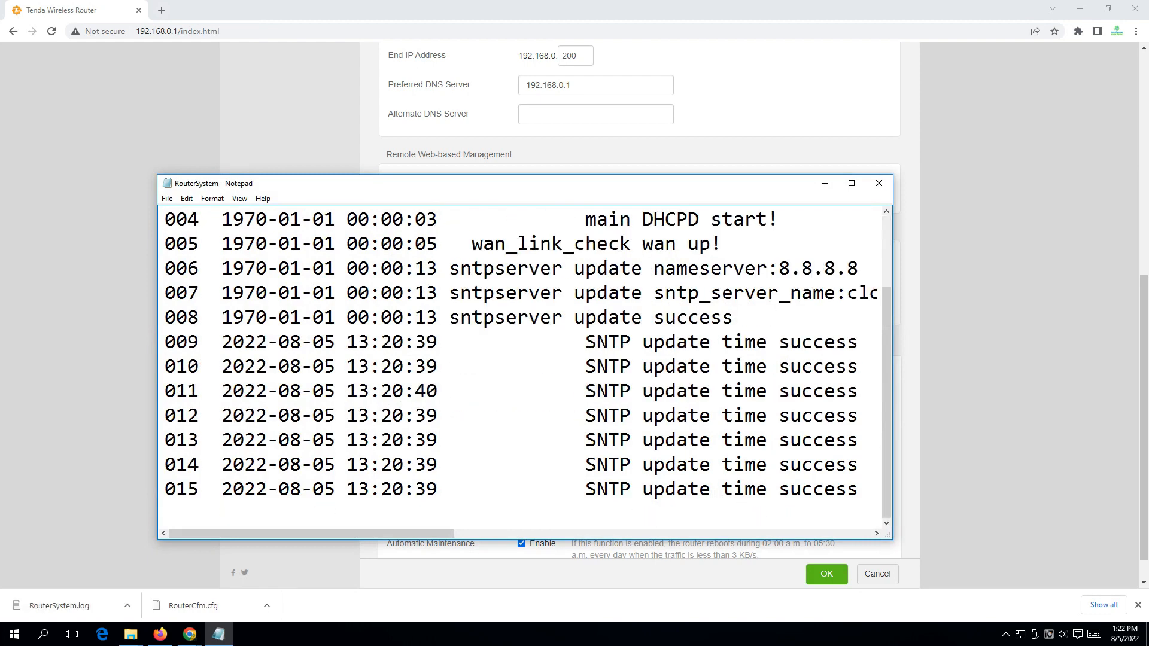
{"action": "scroll", "coordinate": [525, 360], "scroll_direction": "up", "scroll_amount": 2}
{"action": "left_click", "coordinate": [880, 183]}
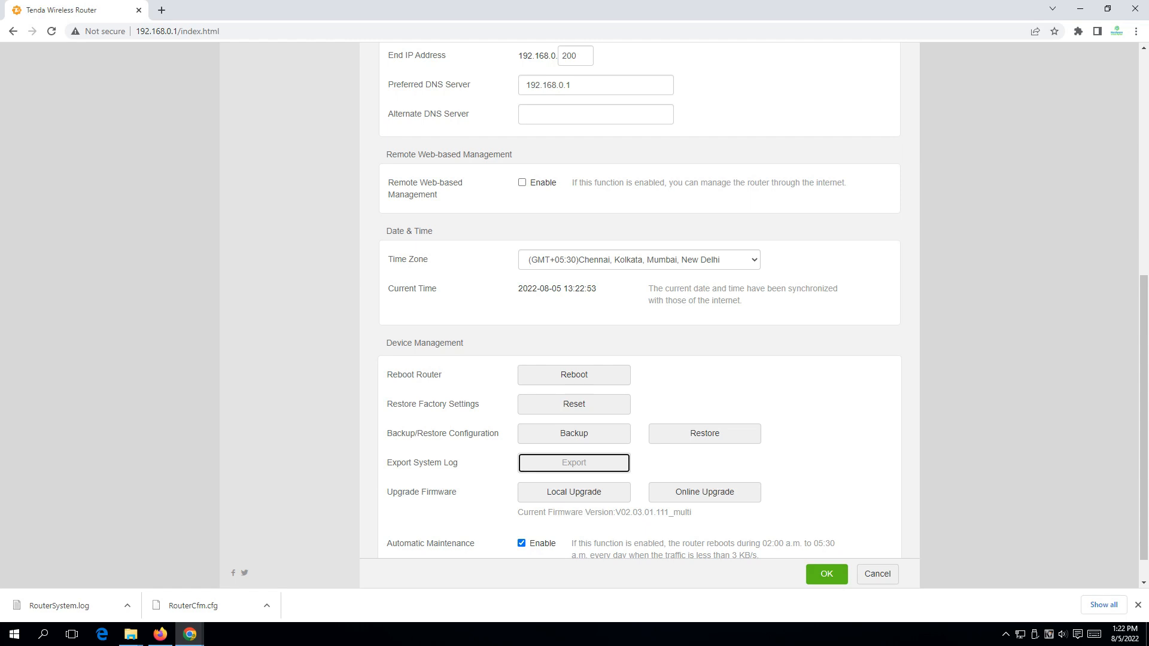
- Check for an online firmware upgrade, and try turning off Automatic Maintenance without saving the change
{"action": "left_click", "coordinate": [704, 492]}
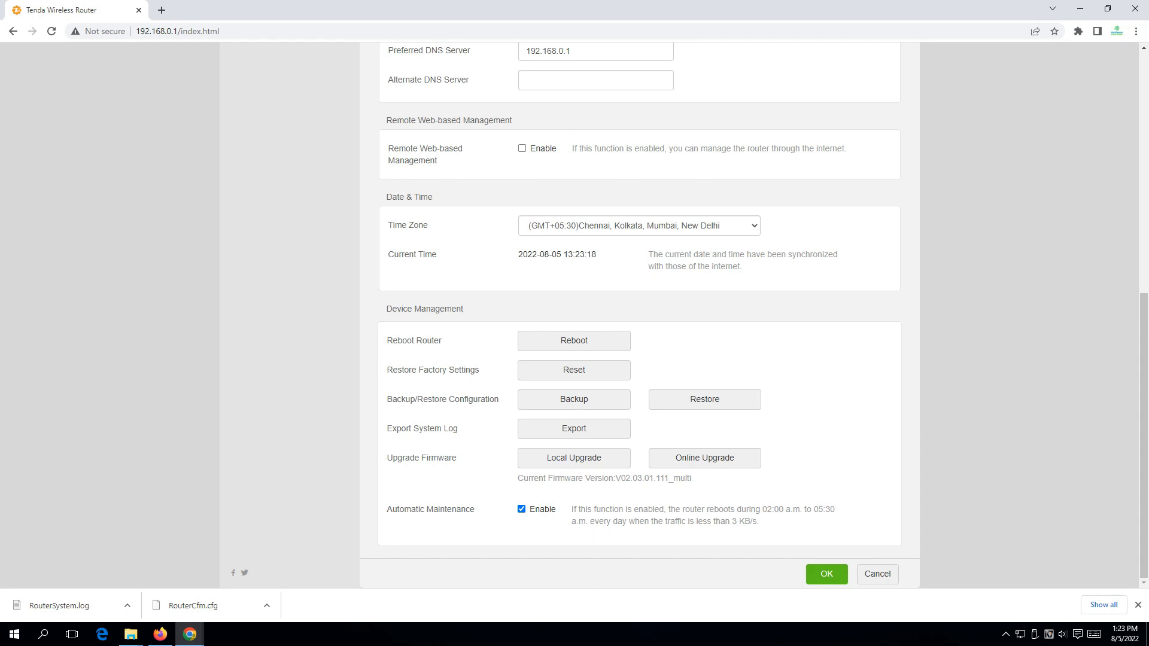
{"action": "left_click_drag", "start_coordinate": [760, 509], "coordinate": [836, 509]}
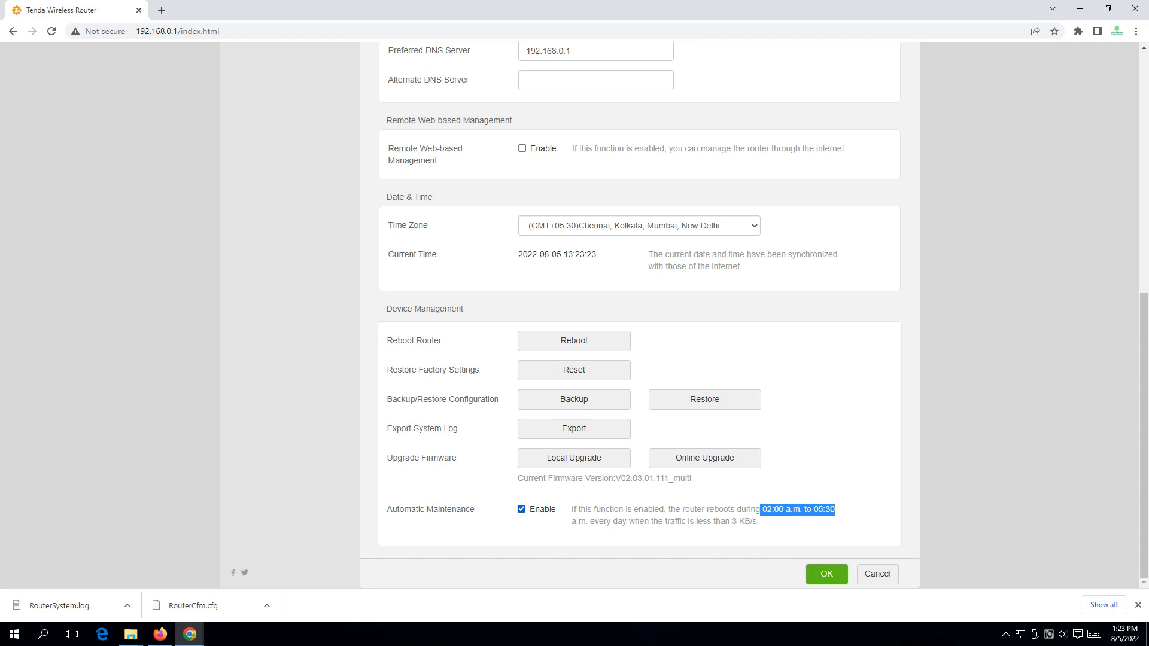
{"action": "left_click", "coordinate": [522, 509]}
{"action": "left_click", "coordinate": [521, 509]}
{"action": "left_click", "coordinate": [521, 509]}
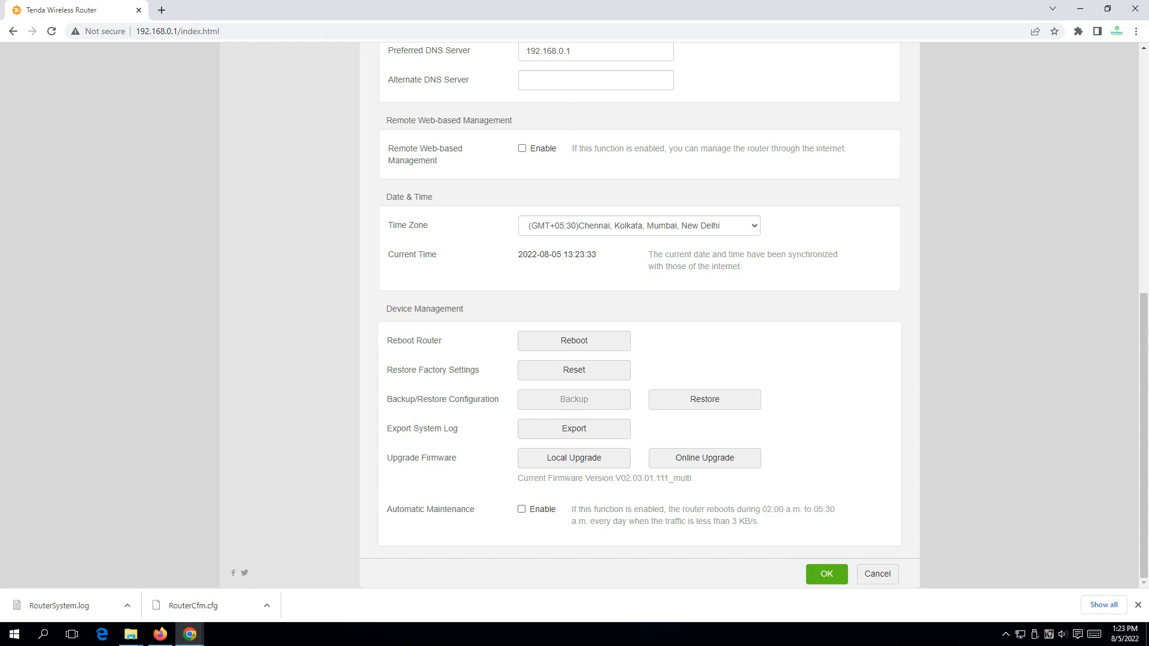
- Examine the router's status overview and its internet connection settings before the factory reset
{"action": "scroll", "coordinate": [598, 311], "scroll_direction": "up", "scroll_amount": 8}
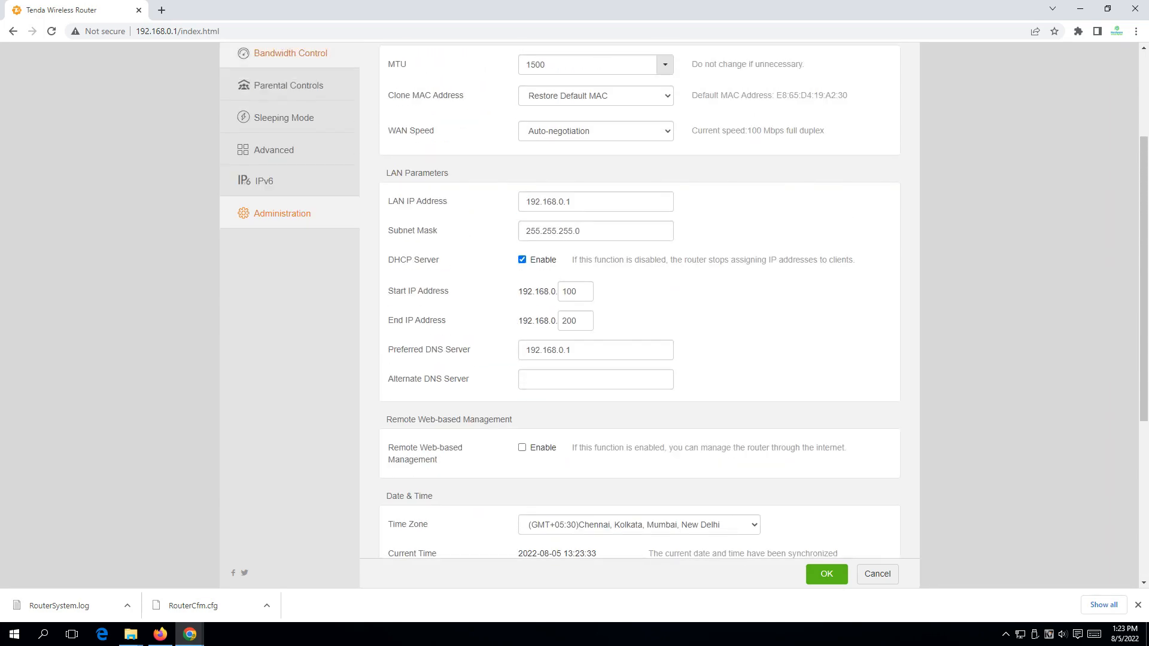
{"action": "left_click", "coordinate": [267, 117]}
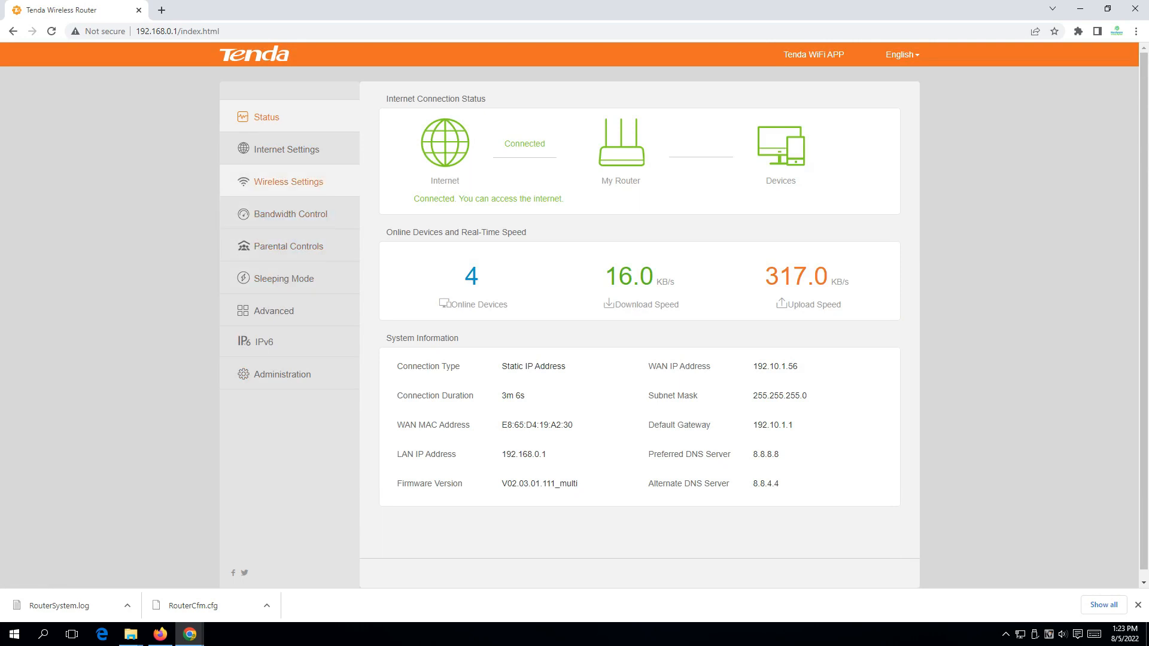
{"action": "left_click", "coordinate": [286, 149]}
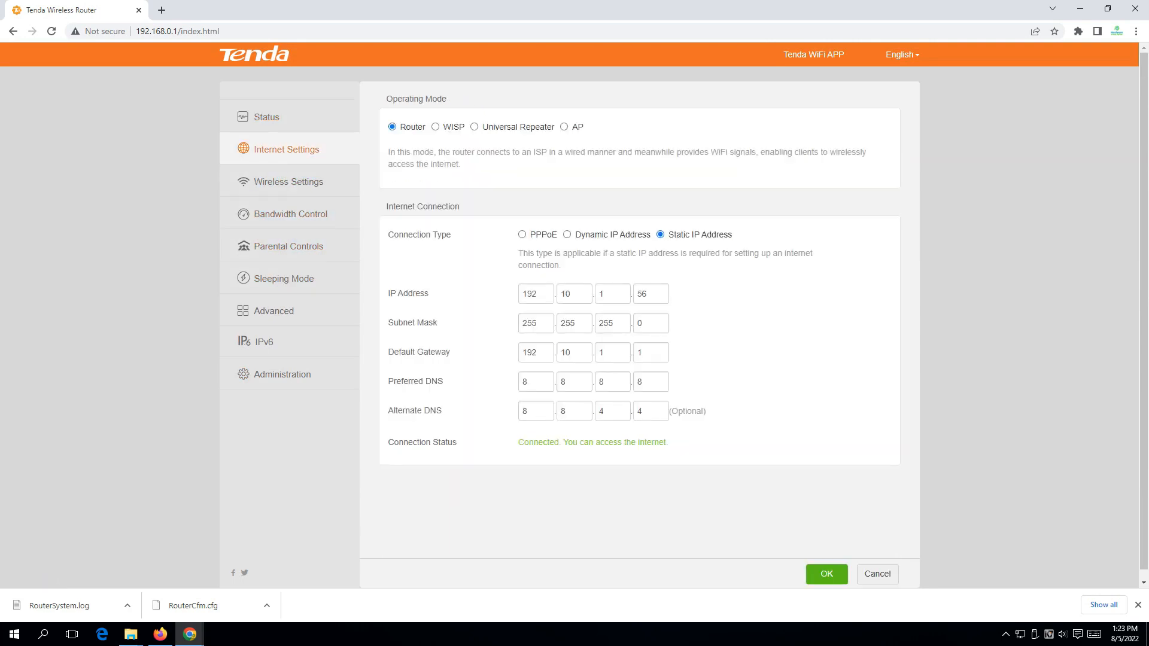
- Reset the router to its factory settings from Device Management in the administration settings and confirm the reset
{"action": "left_click", "coordinate": [282, 374]}
{"action": "scroll", "coordinate": [282, 374], "scroll_direction": "down", "scroll_amount": 10}
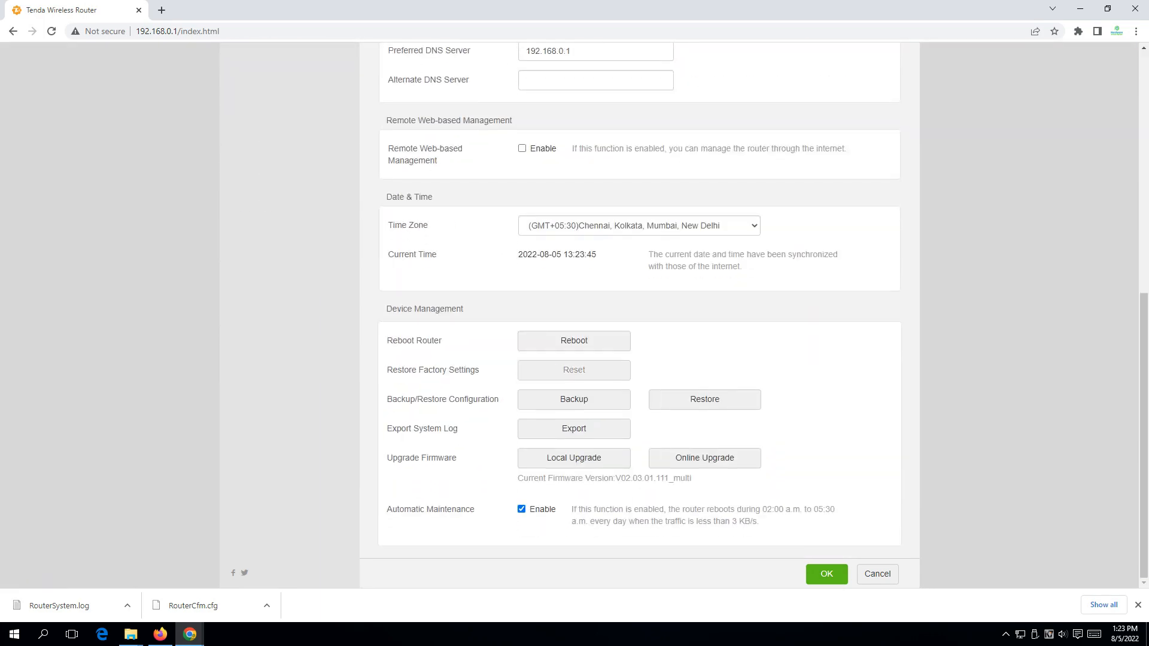
{"action": "left_click", "coordinate": [574, 370]}
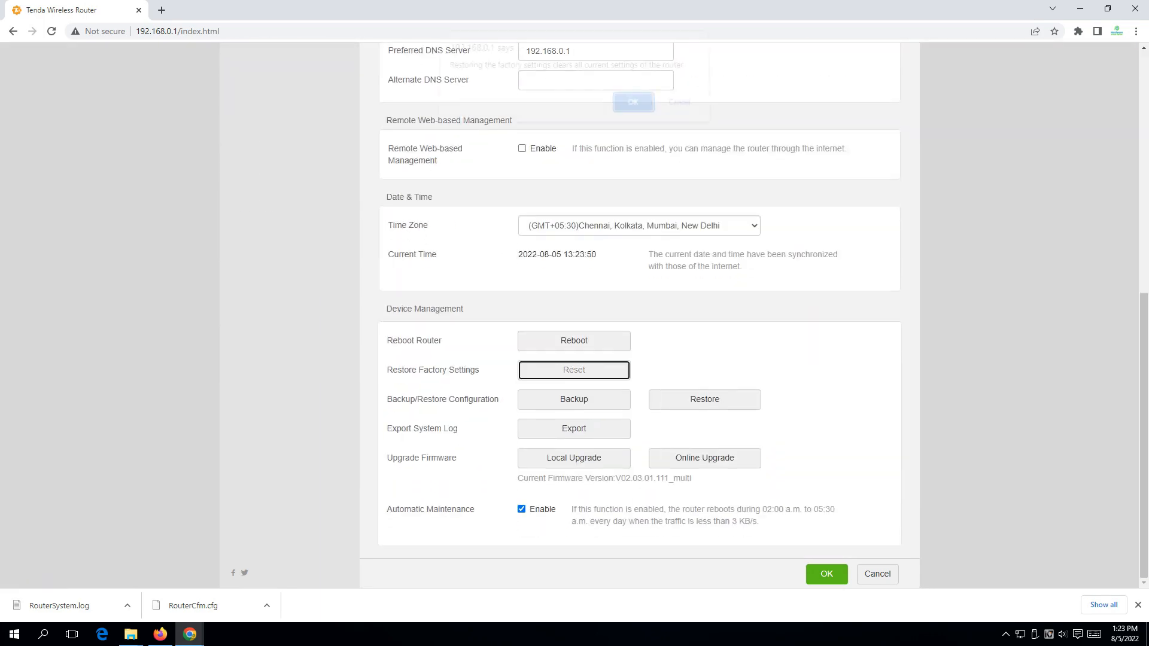
{"action": "key", "text": "Return"}
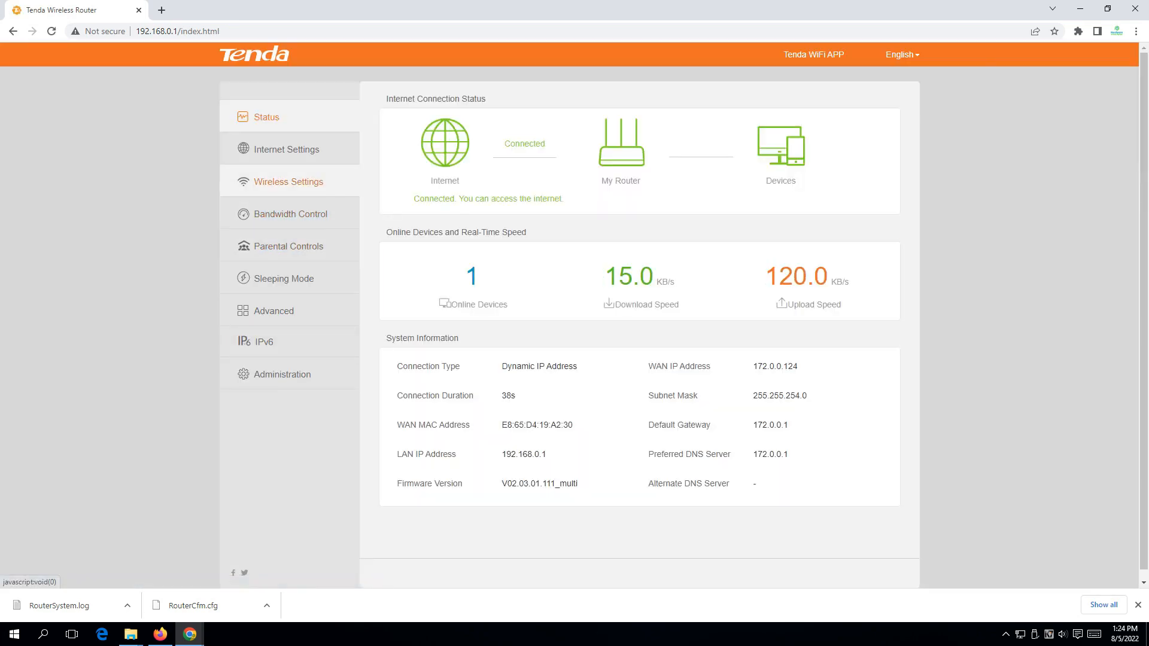
- Examine the connection type in the status overview and internet settings after the reset, including the Static IP Address fields
{"action": "left_click", "coordinate": [286, 149]}
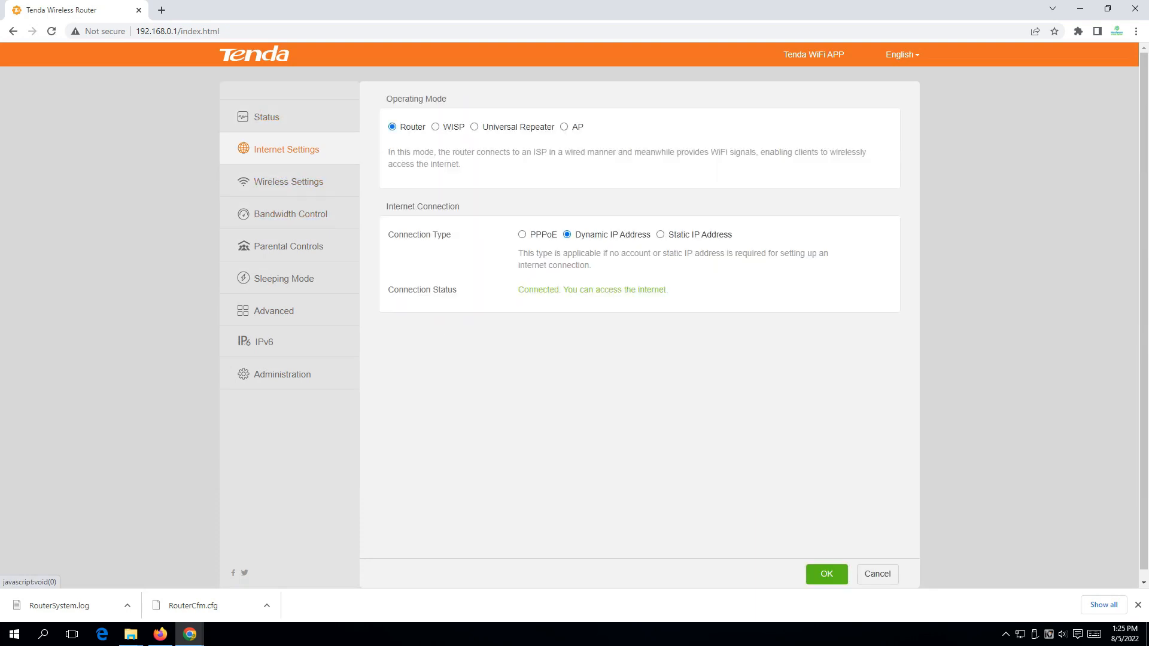
{"action": "left_click", "coordinate": [267, 117]}
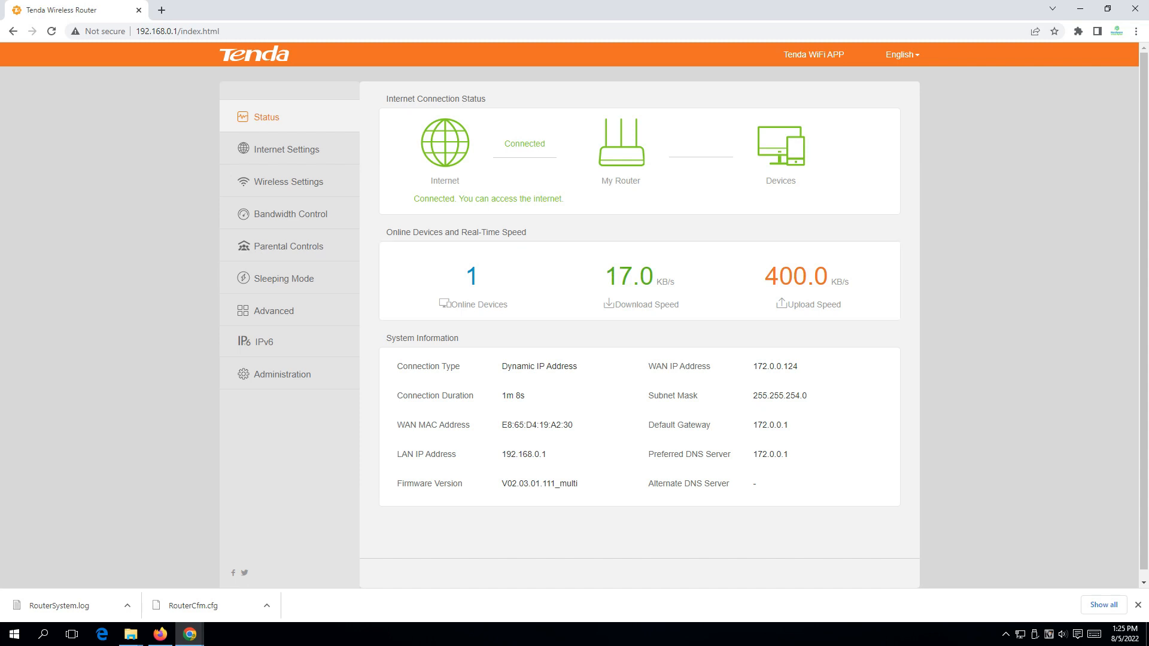
{"action": "left_click", "coordinate": [287, 149]}
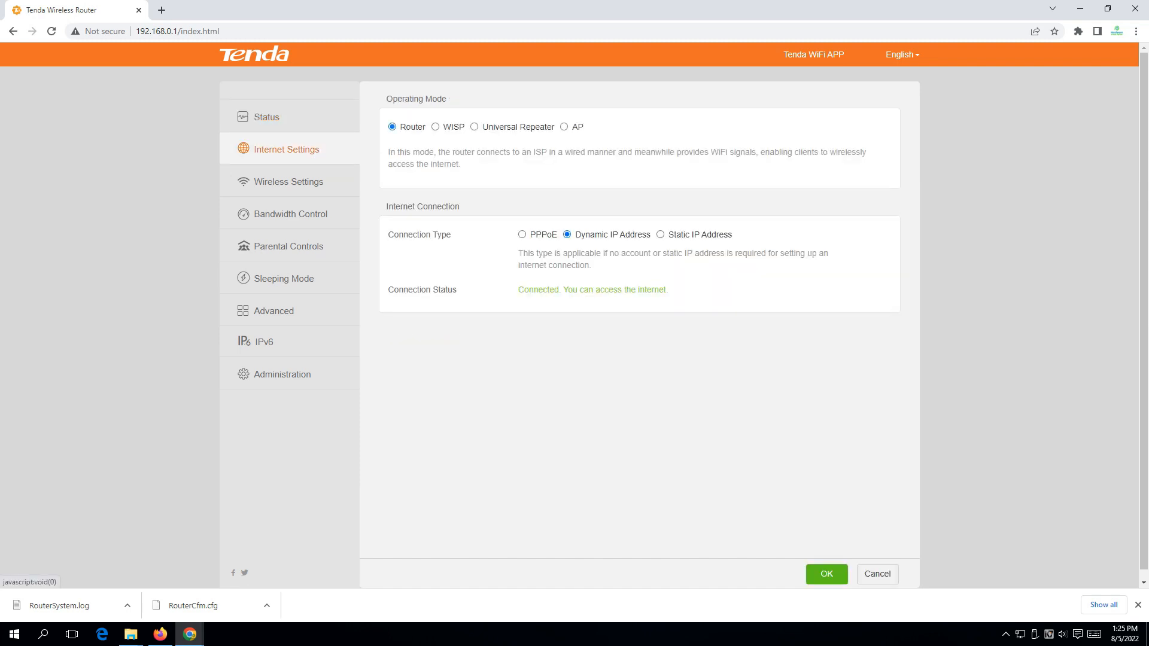
{"action": "left_click", "coordinate": [266, 117]}
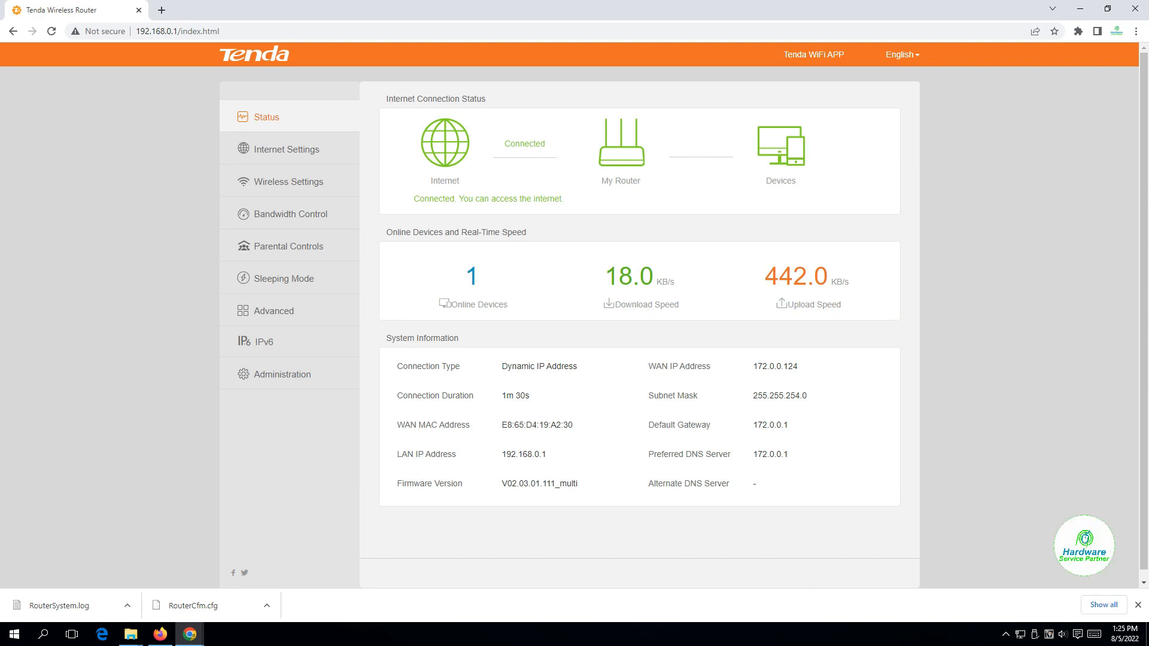
{"action": "left_click", "coordinate": [286, 149]}
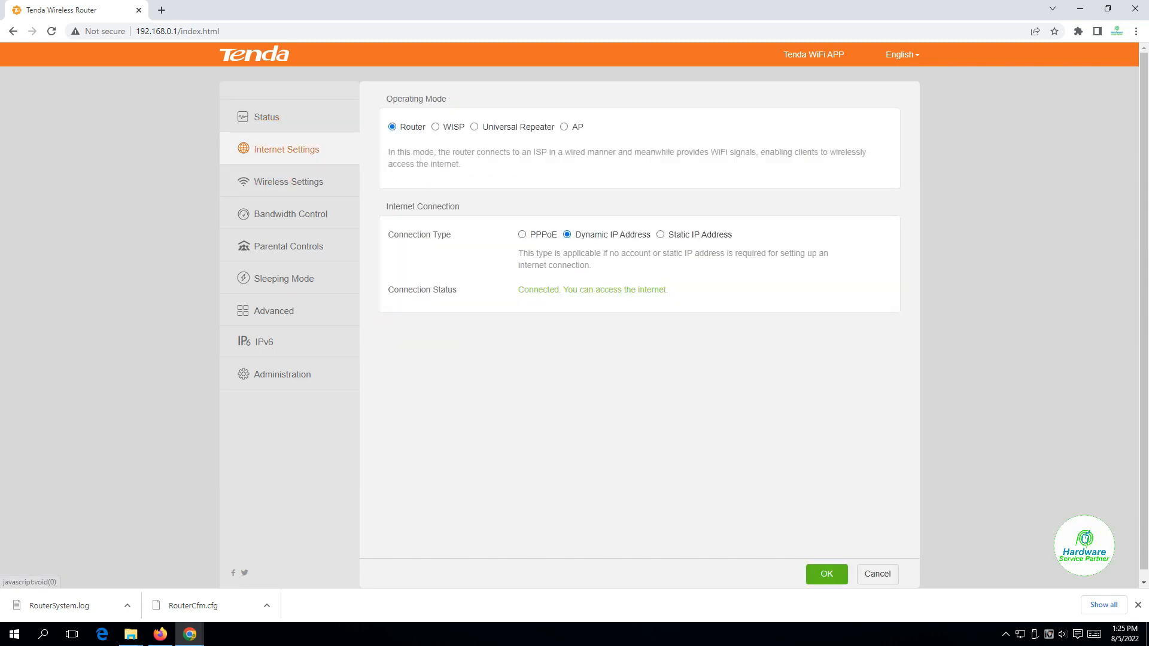
{"action": "left_click", "coordinate": [660, 234]}
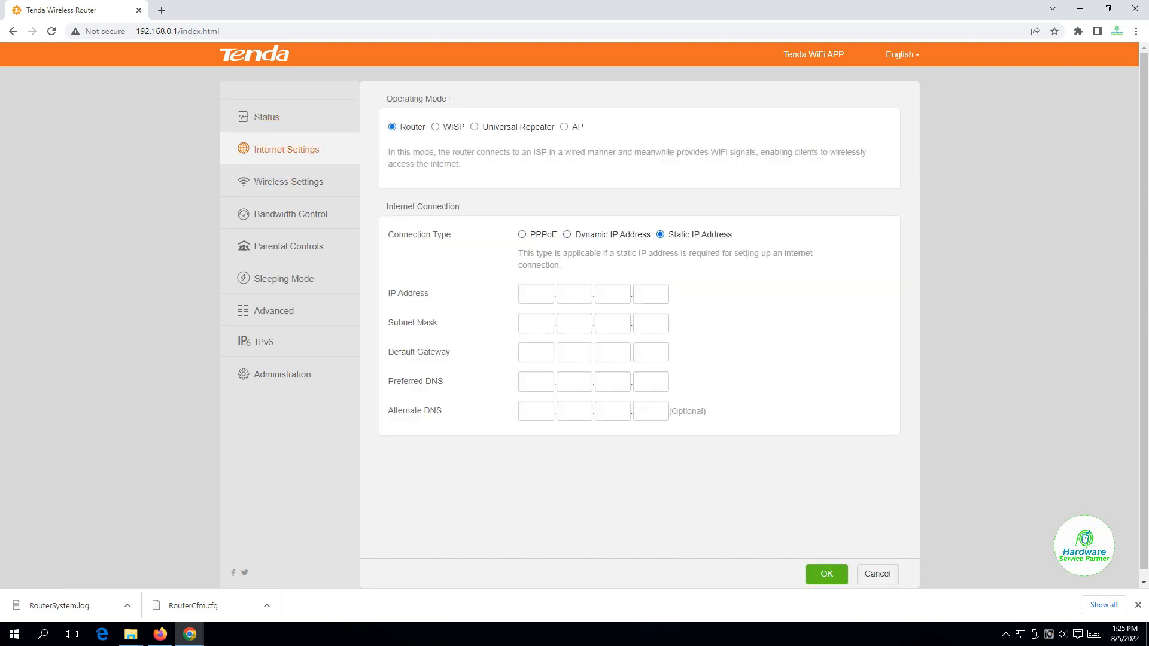
{"action": "left_click", "coordinate": [266, 117]}
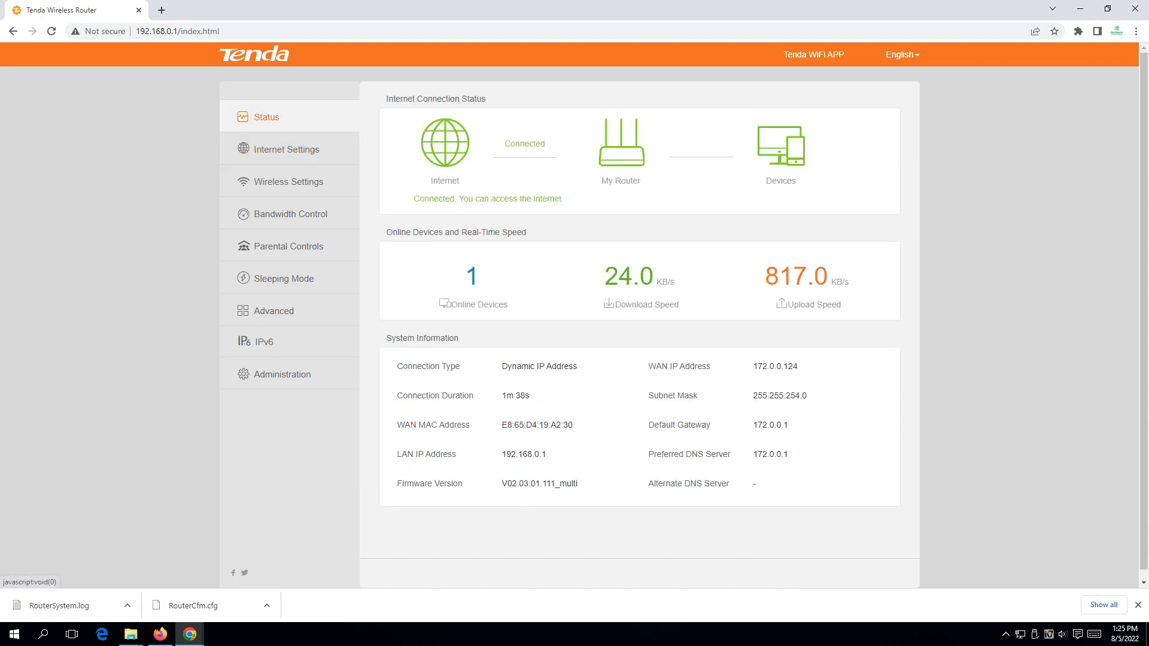
- Dismiss the browser's downloads bar and restore the router configuration from the RouterCfm.cfg backup on the Desktop, confirming the restore
{"action": "left_click", "coordinate": [1138, 605]}
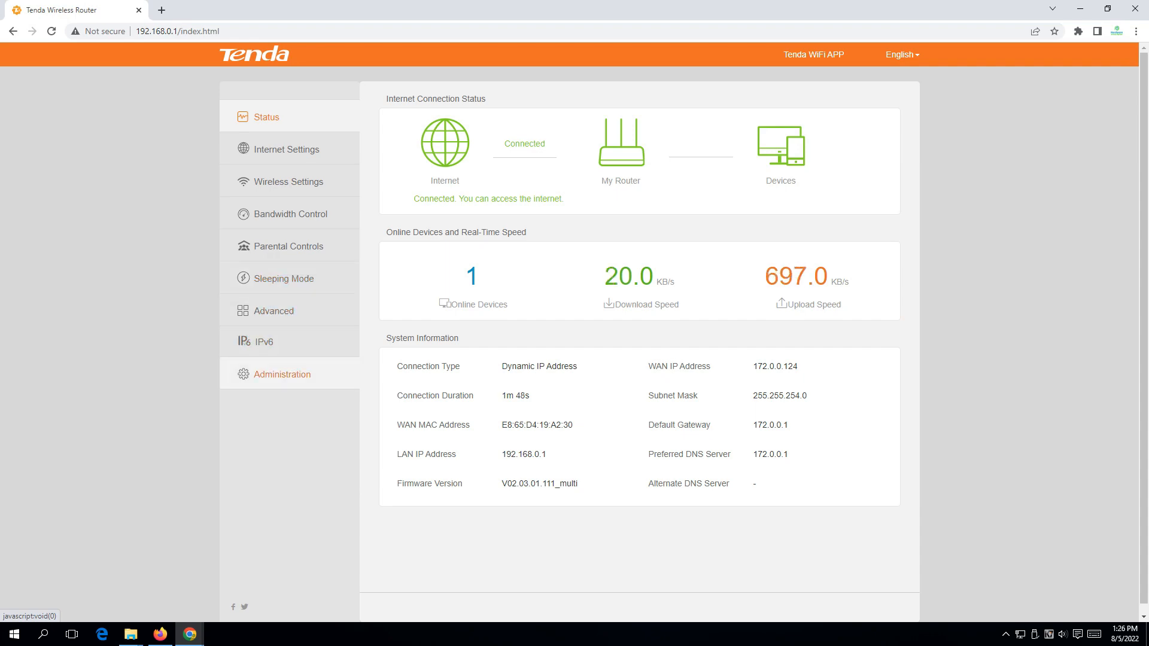
{"action": "left_click", "coordinate": [282, 374]}
{"action": "scroll", "coordinate": [282, 374], "scroll_direction": "down", "scroll_amount": 10}
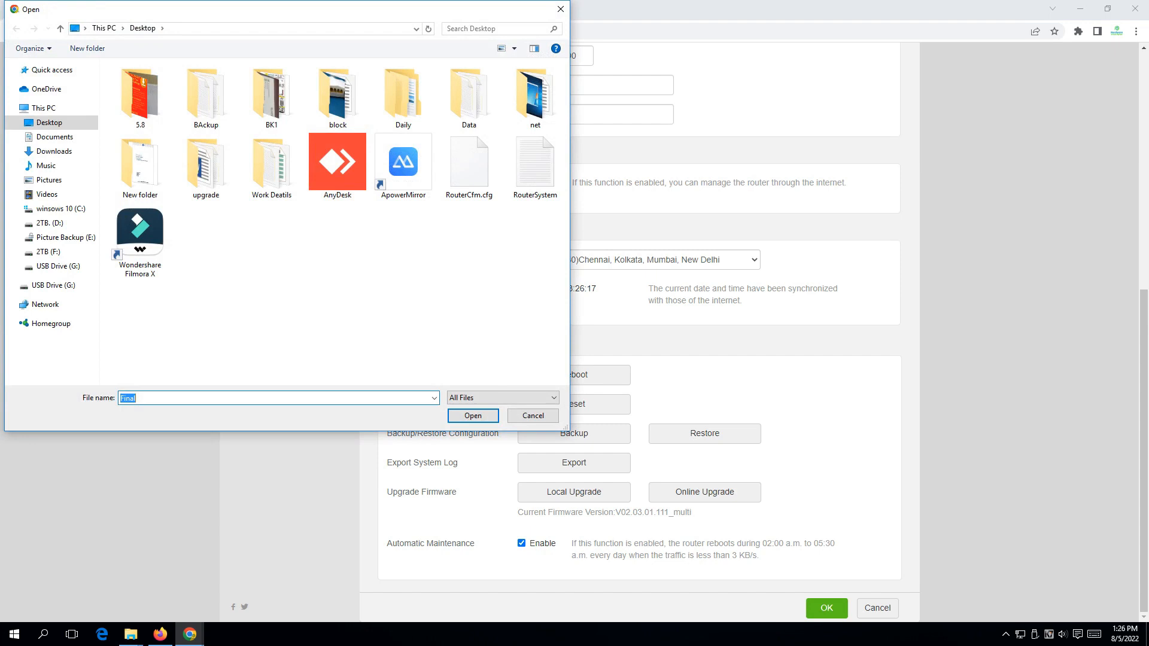
{"action": "double_click", "coordinate": [469, 161]}
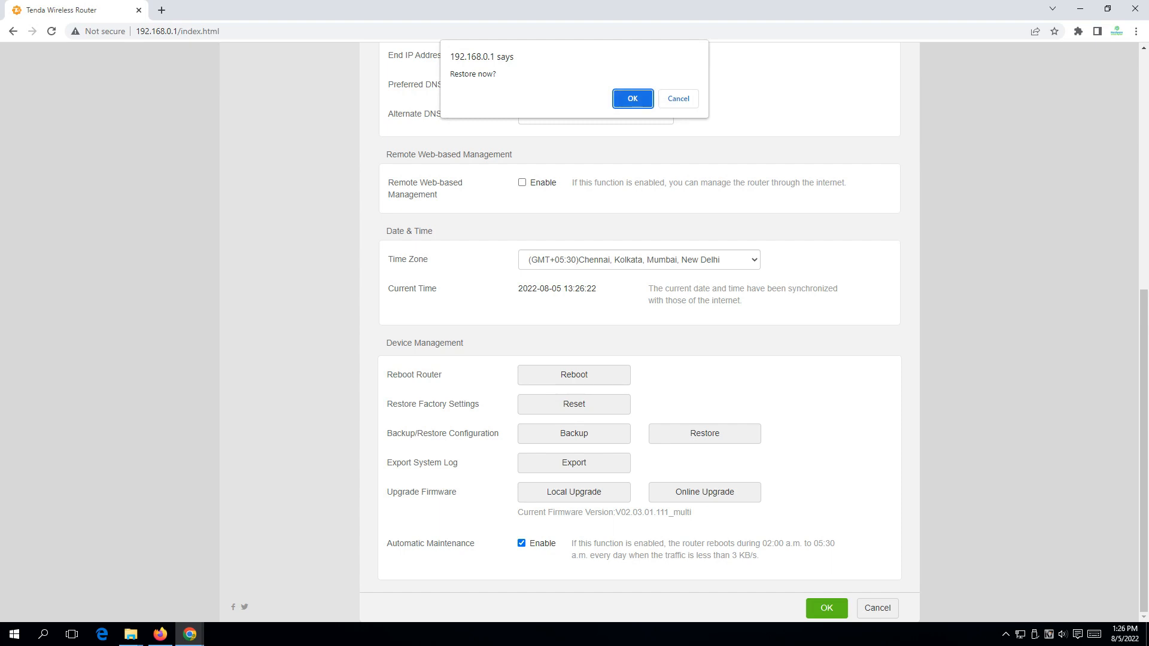
{"action": "key", "text": "Return"}
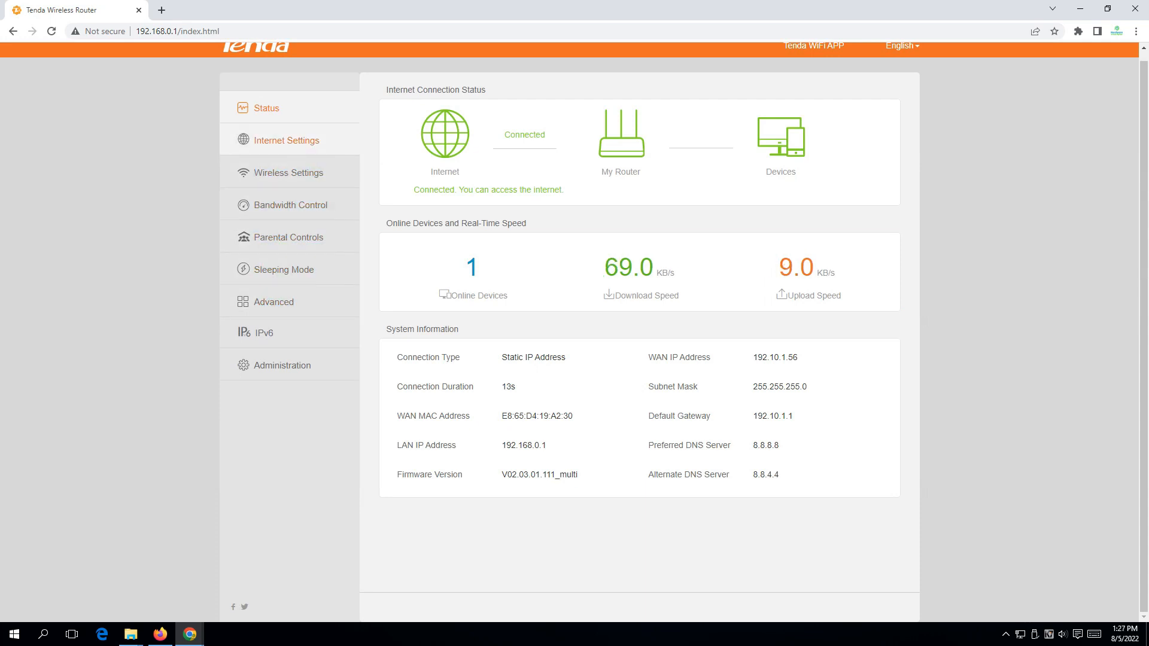
- Review the restored internet, wireless, parental control and advanced settings, check the status overview, and return to Device Management
{"action": "left_click", "coordinate": [286, 140]}
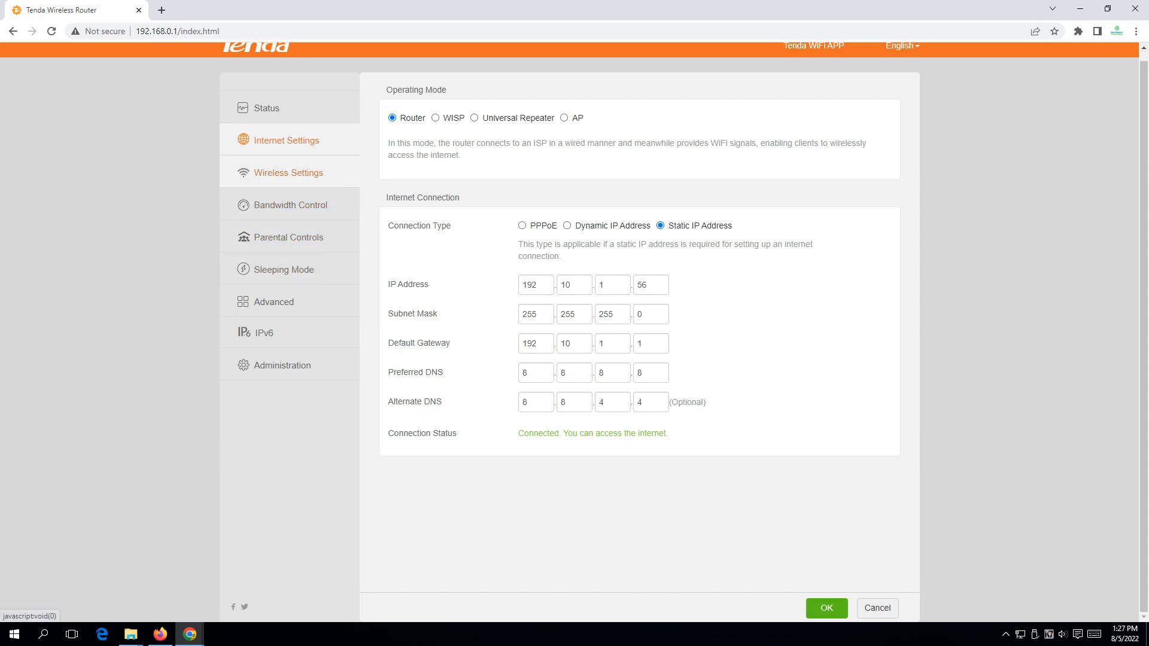
{"action": "left_click", "coordinate": [289, 173]}
{"action": "left_click", "coordinate": [288, 237]}
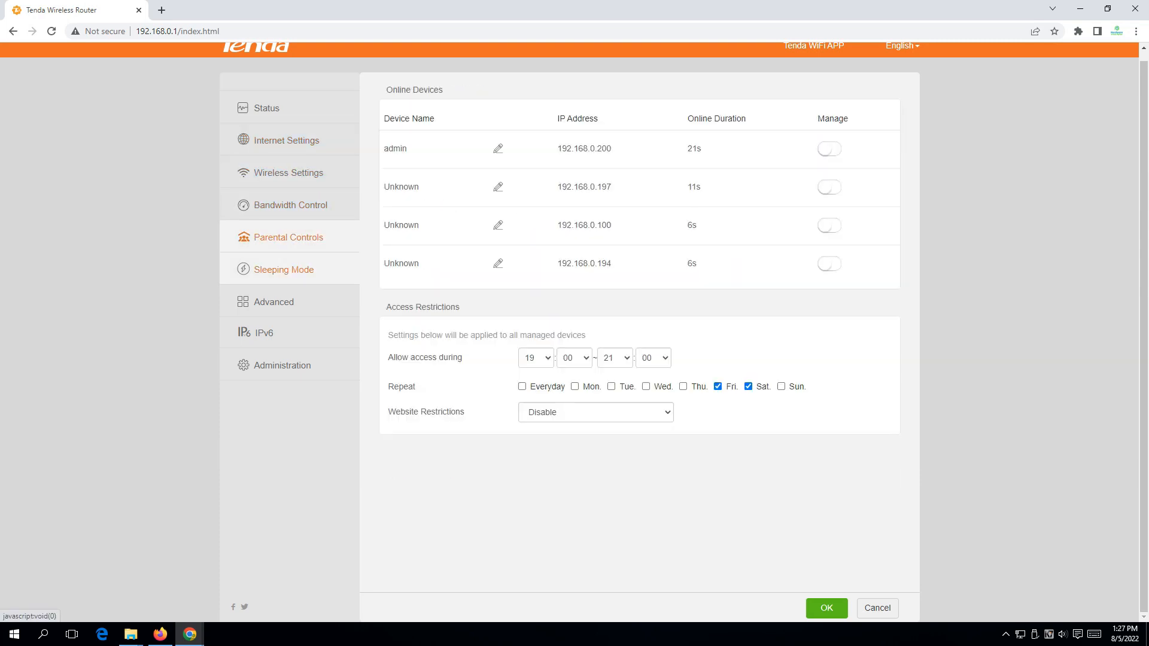
{"action": "left_click", "coordinate": [274, 302]}
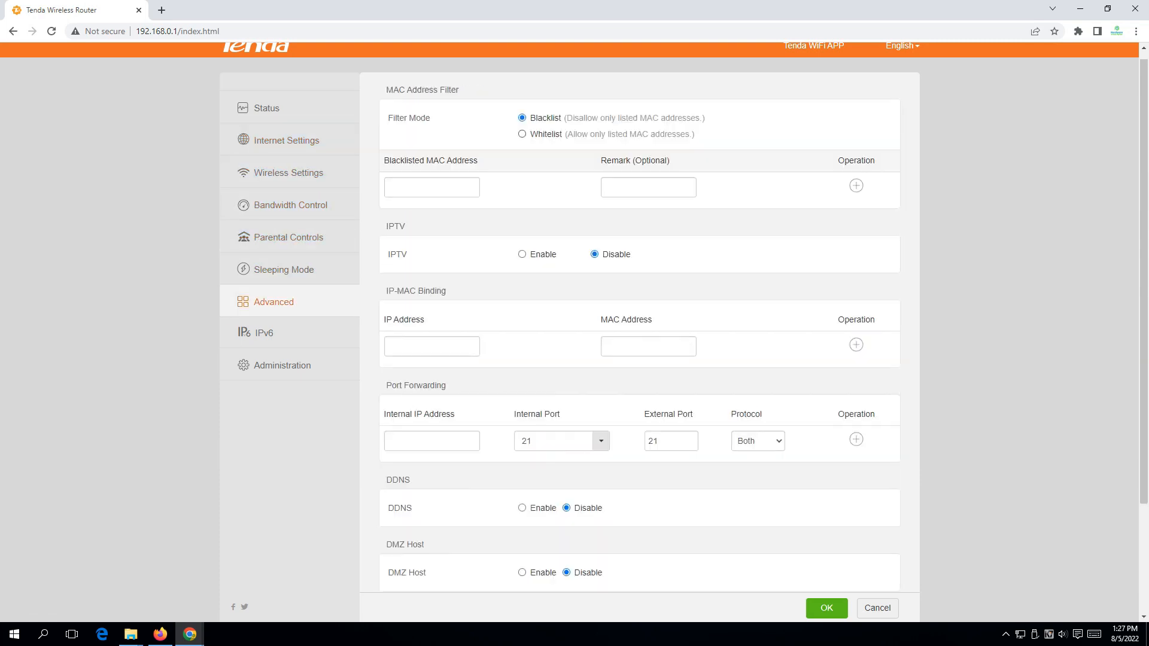
{"action": "left_click", "coordinate": [267, 108]}
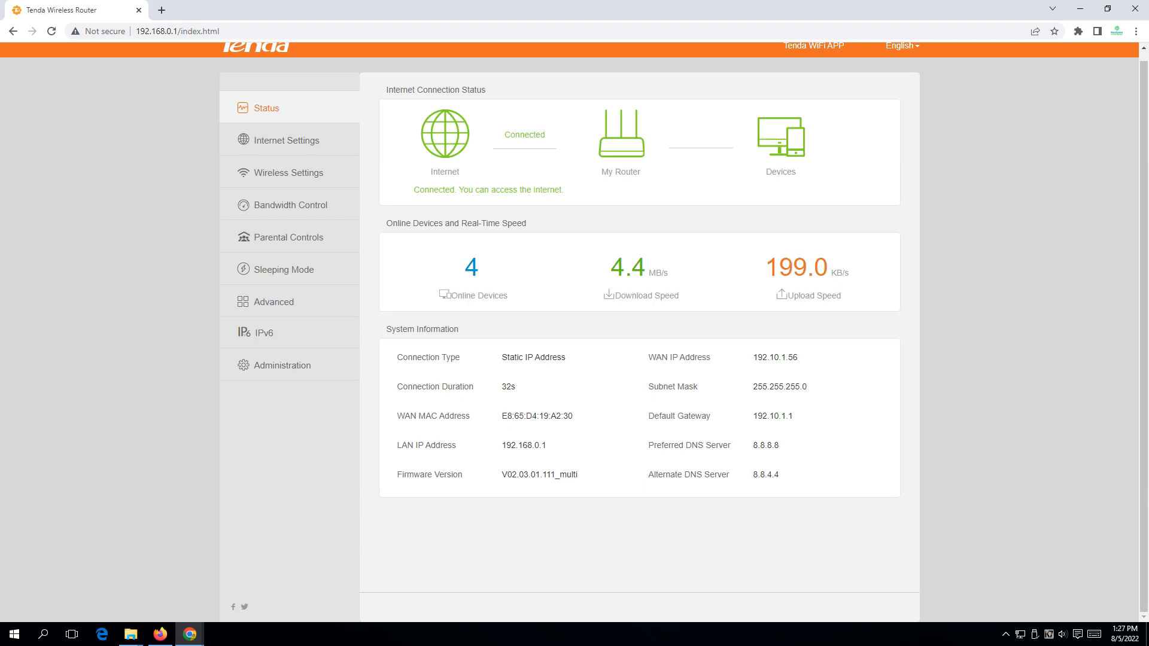
{"action": "left_click", "coordinate": [282, 365]}
{"action": "scroll", "coordinate": [282, 365], "scroll_direction": "down", "scroll_amount": 10}
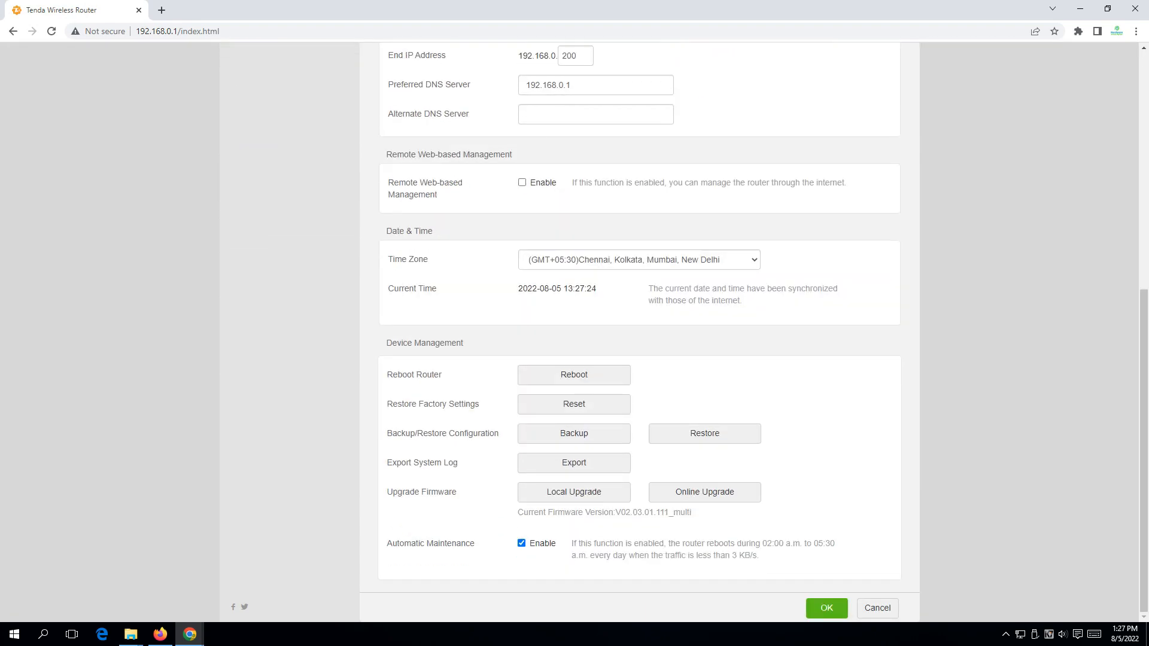